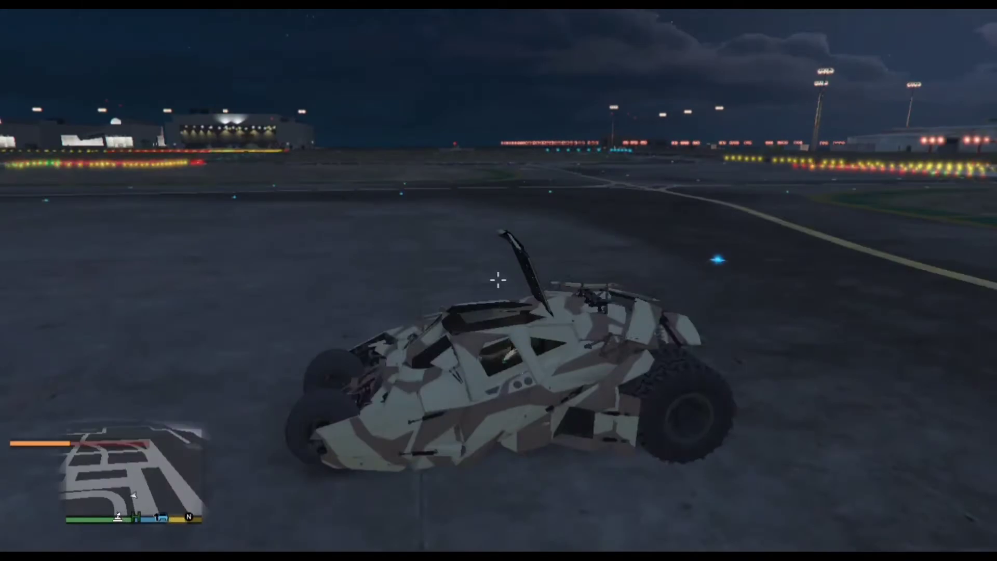
# - Switch to Opera, start downloading The Tumbler [Livery Support] 1.3 from its GTA5-Mods page, and cancel the download
pyautogui.hotkey('alt', 'Tab')
pyautogui.click(473, 526)
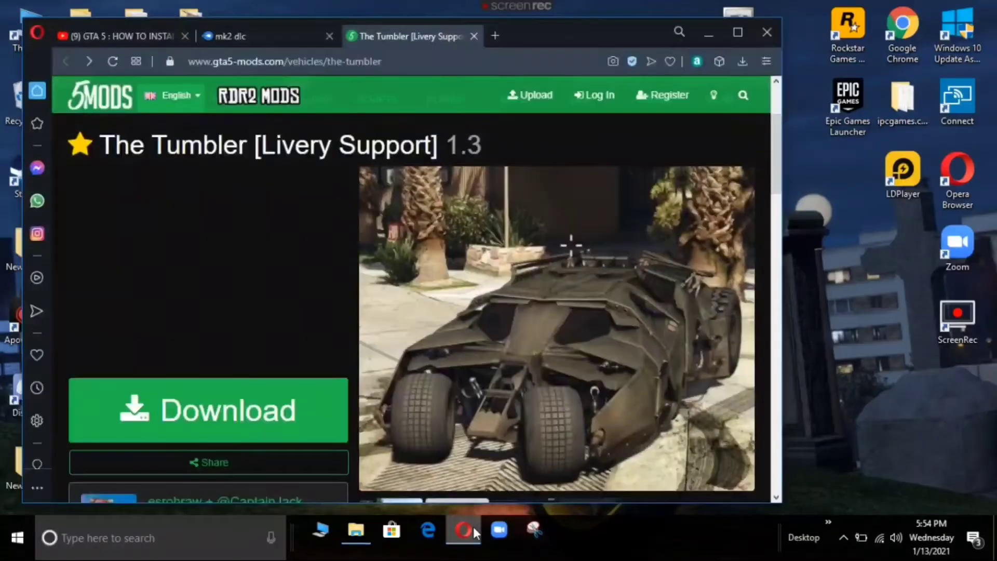
pyautogui.click(737, 33)
pyautogui.scroll(-5, 339, 370)
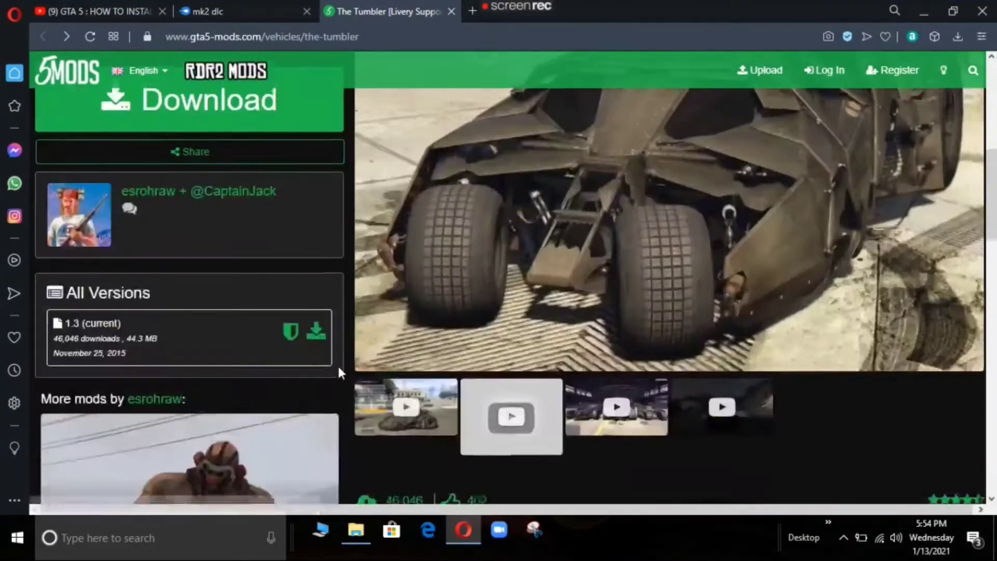
pyautogui.scroll(-2, 340, 358)
pyautogui.scroll(6, 339, 356)
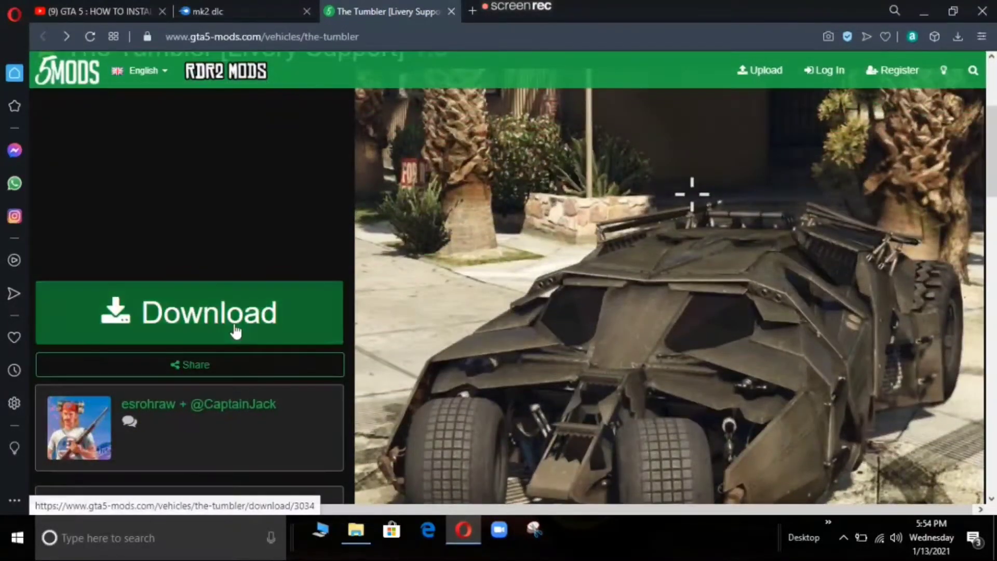
pyautogui.click(236, 334)
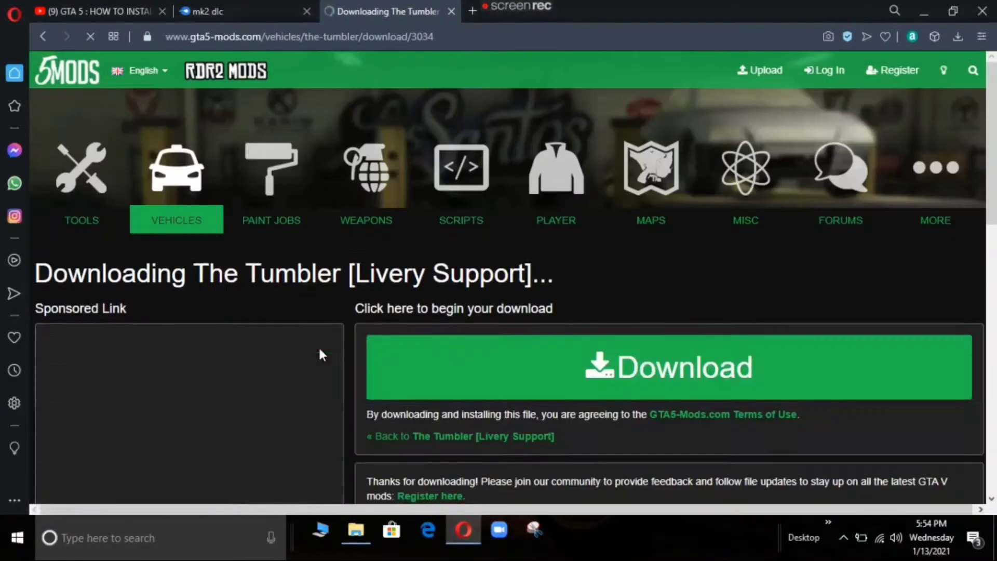
pyautogui.click(434, 358)
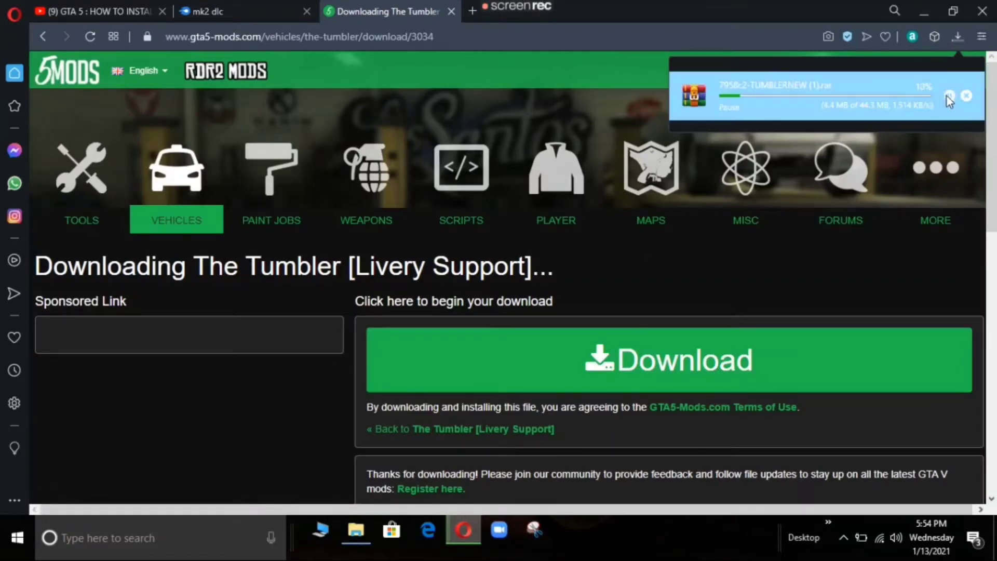
pyautogui.click(966, 96)
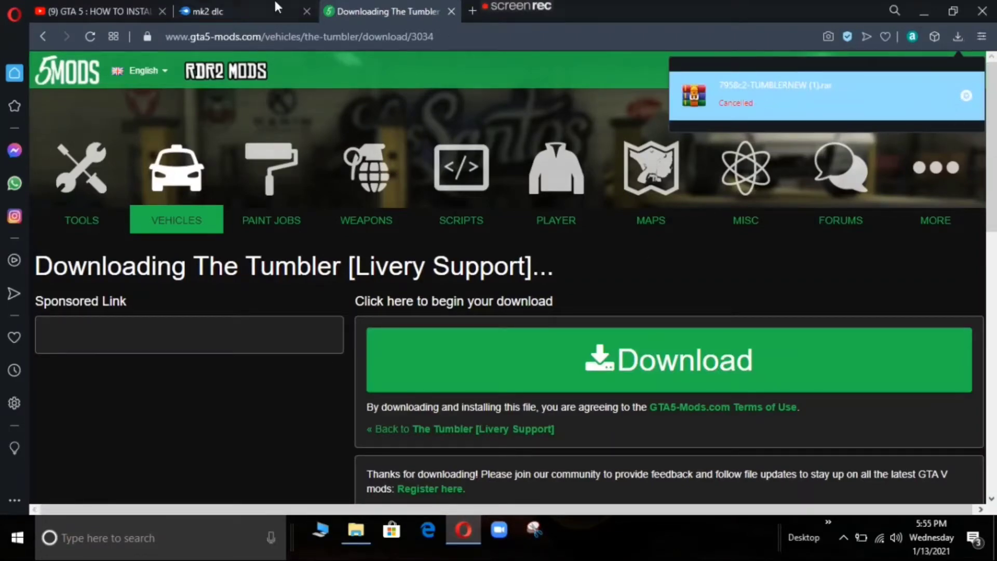
# - Start downloading mk2 dlc.rar from the open MediaFire page, cancel the download, and quit Opera
pyautogui.click(202, 10)
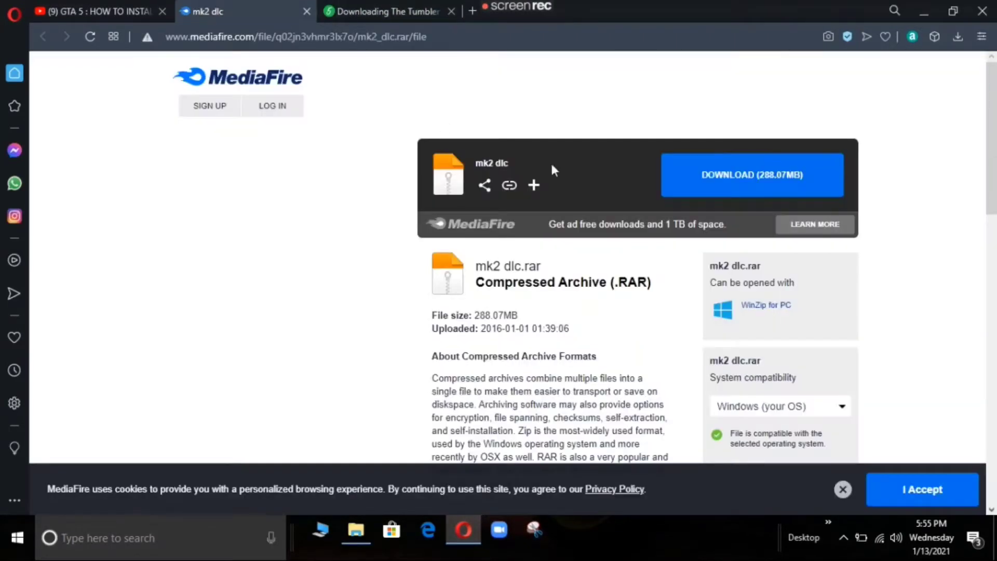
pyautogui.click(715, 180)
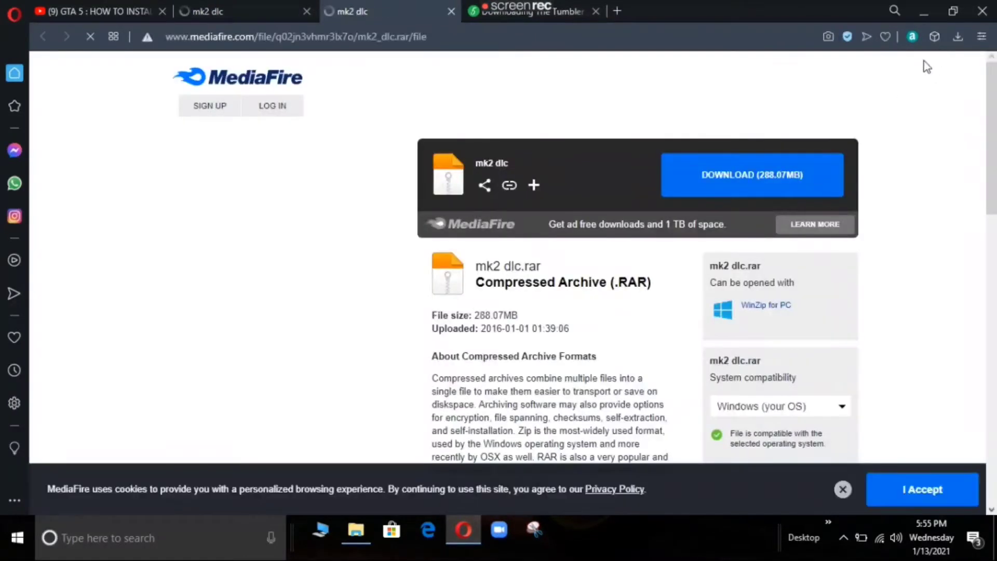
pyautogui.click(801, 200)
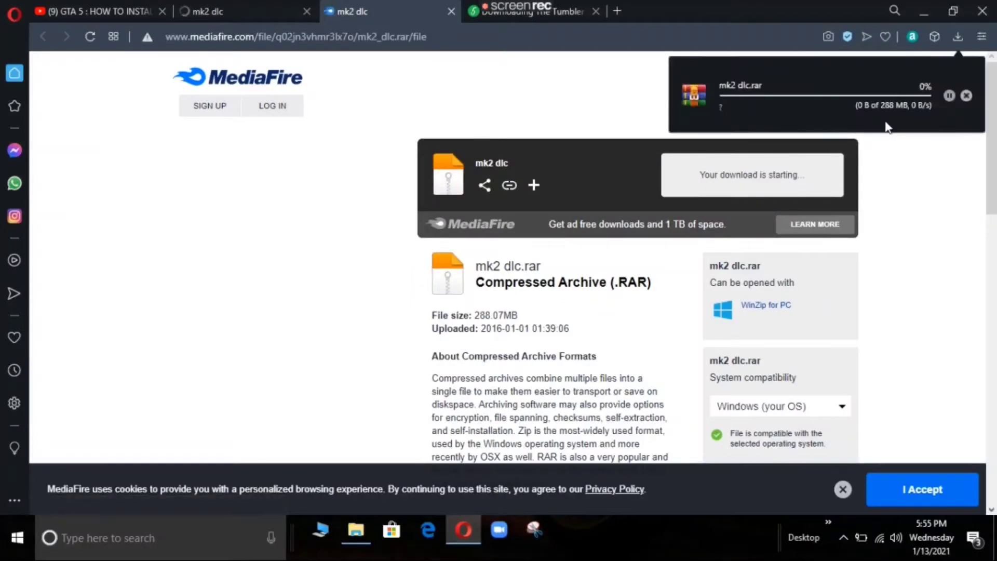
pyautogui.click(966, 96)
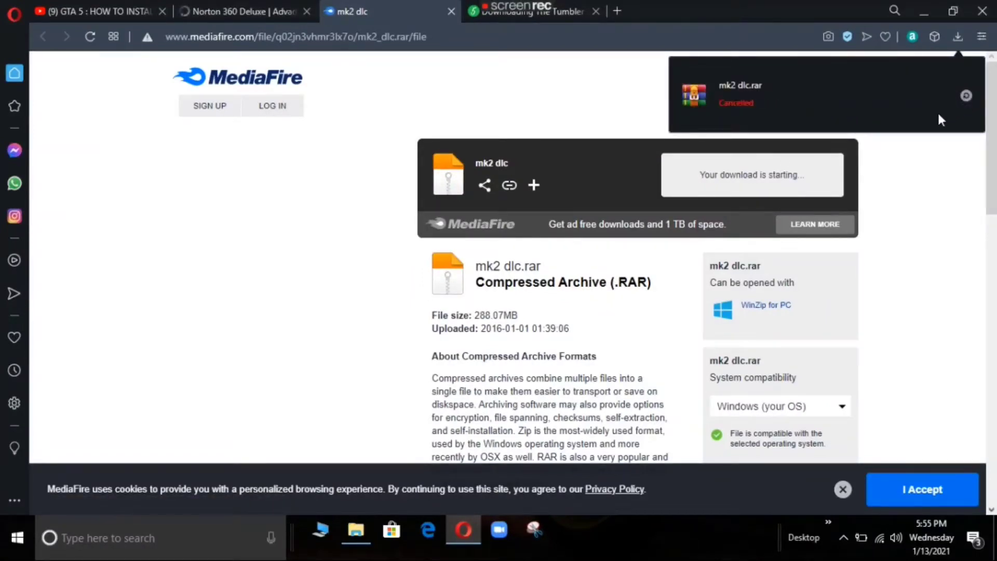
pyautogui.click(982, 11)
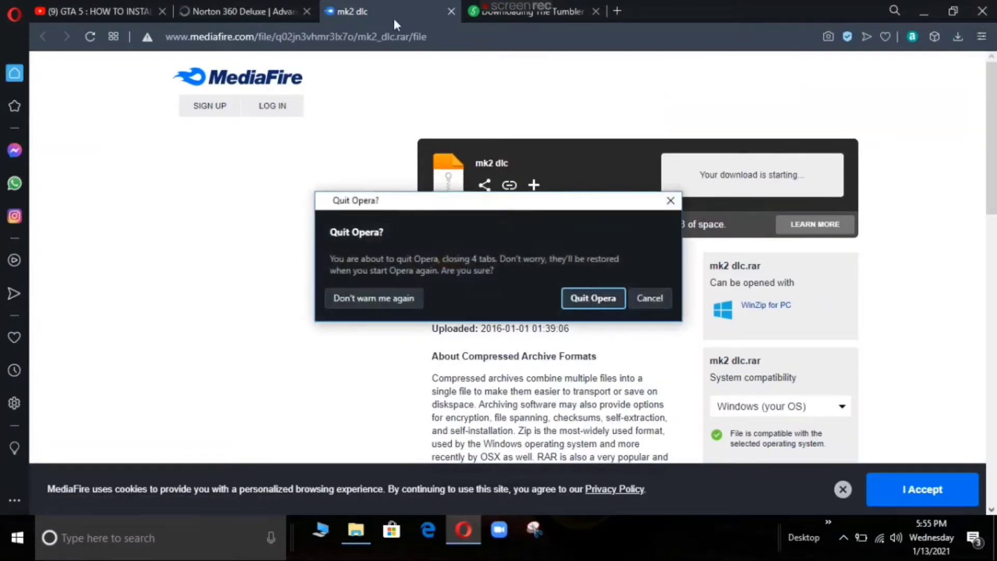
pyautogui.click(592, 297)
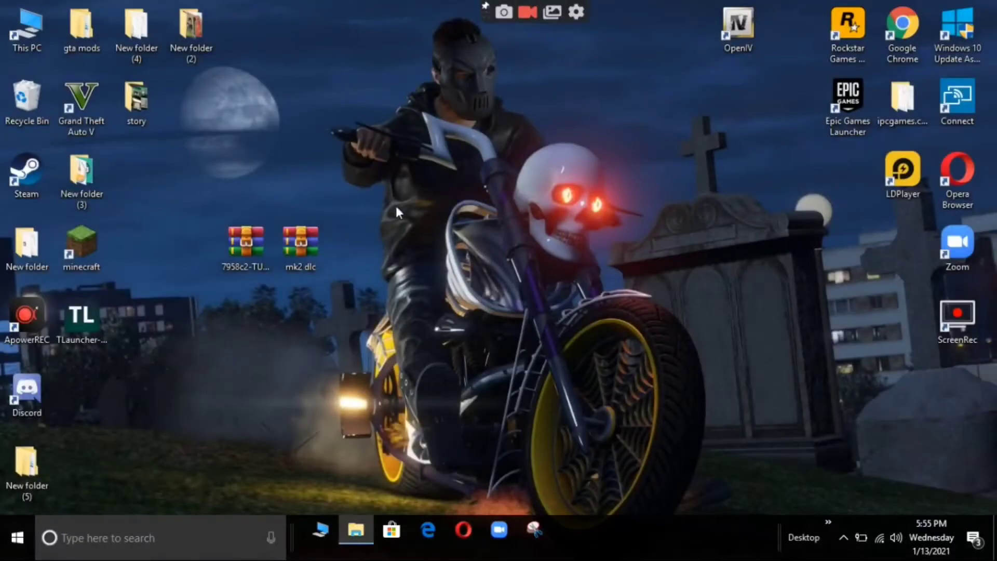
# - Extract the 7958c2-TUMBLERNEW archive on the desktop and place the extracted TUMBLERNEW folder near the archive
pyautogui.moveTo(199, 208); pyautogui.dragTo(392, 321)
pyautogui.click(266, 241)
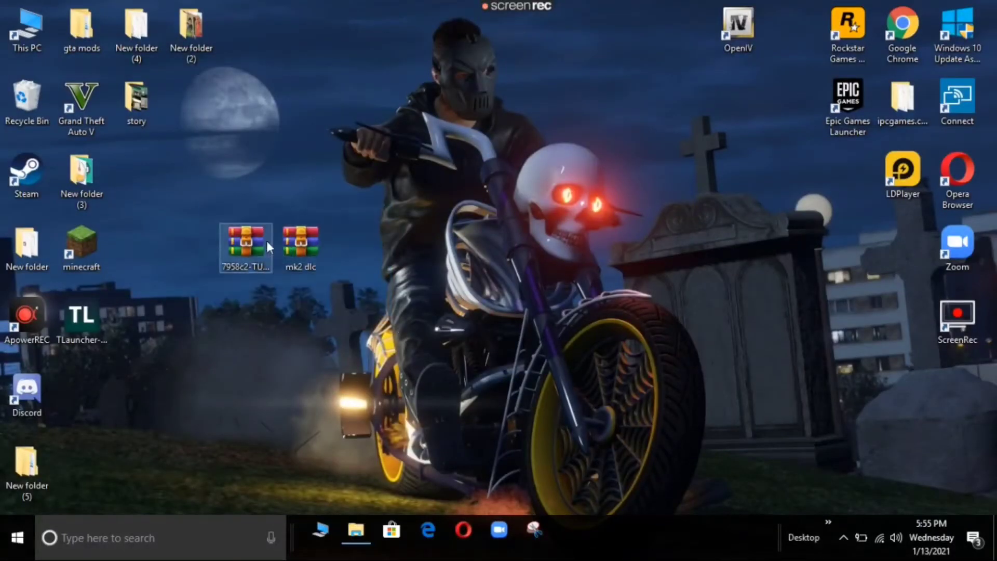
pyautogui.moveTo(271, 284); pyautogui.dragTo(570, 189)
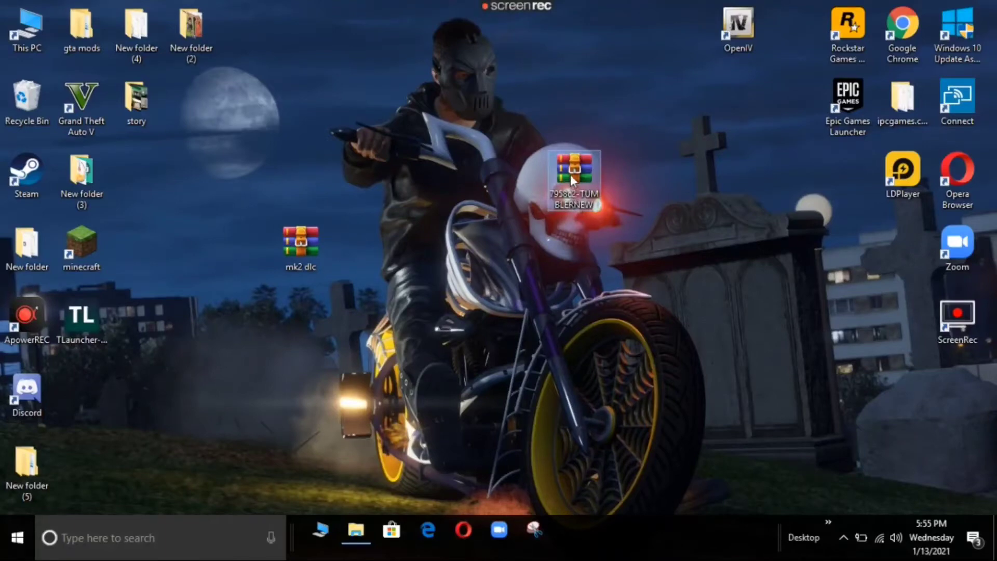
pyautogui.rightClick(570, 175)
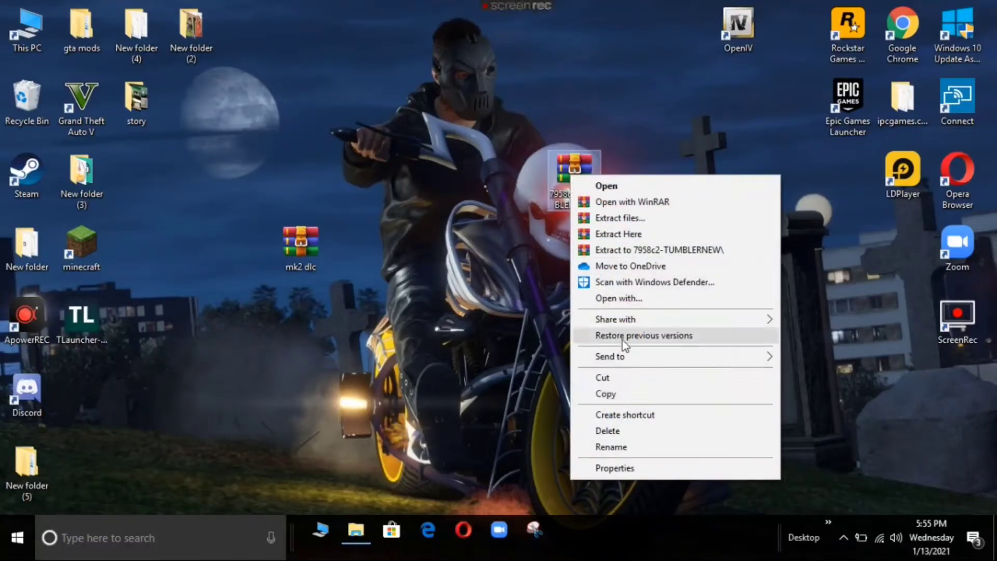
pyautogui.click(618, 236)
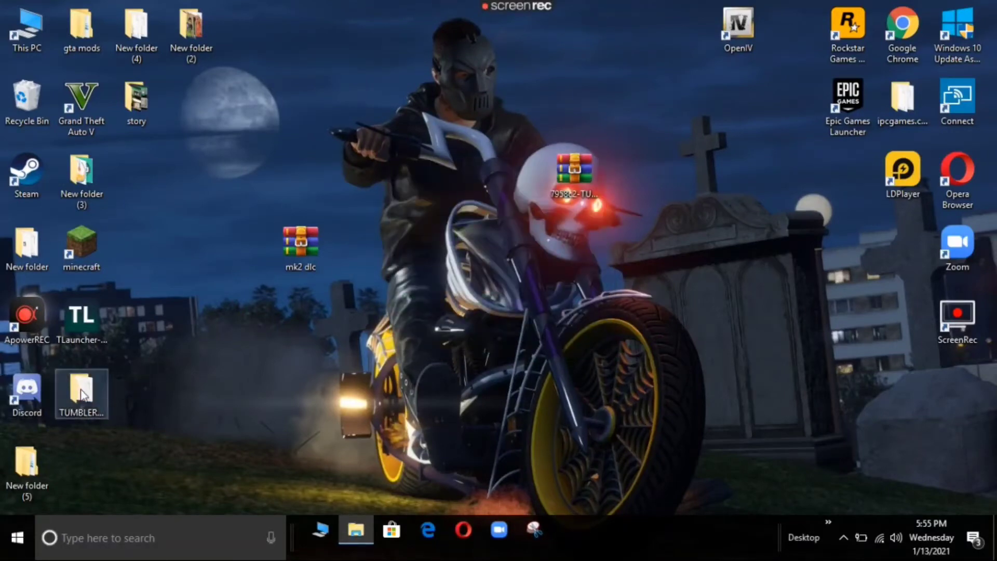
pyautogui.moveTo(81, 395); pyautogui.dragTo(613, 266)
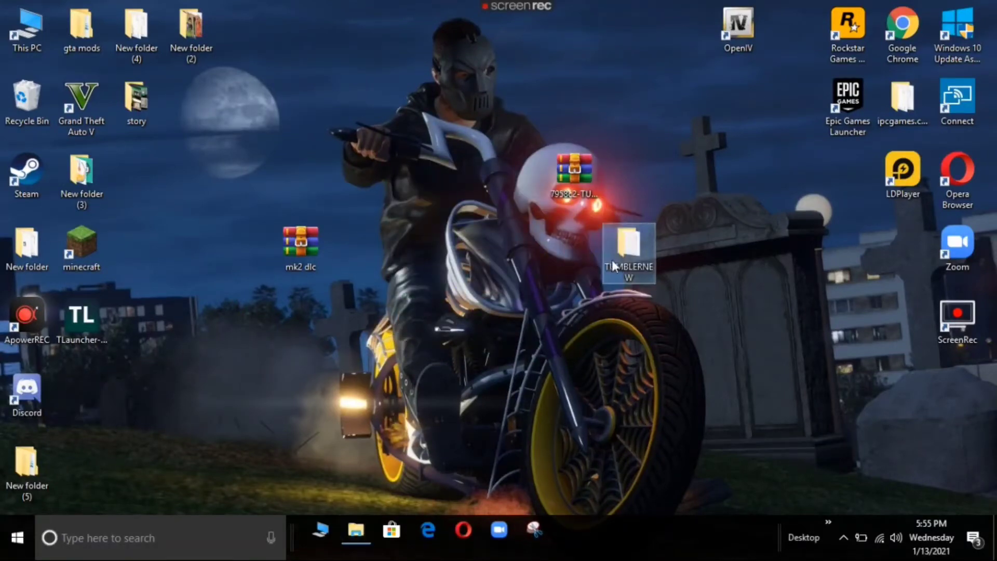
# - Extract the mk2 dlc archive on the desktop, place its folder near the archive, and open it
pyautogui.rightClick(293, 248)
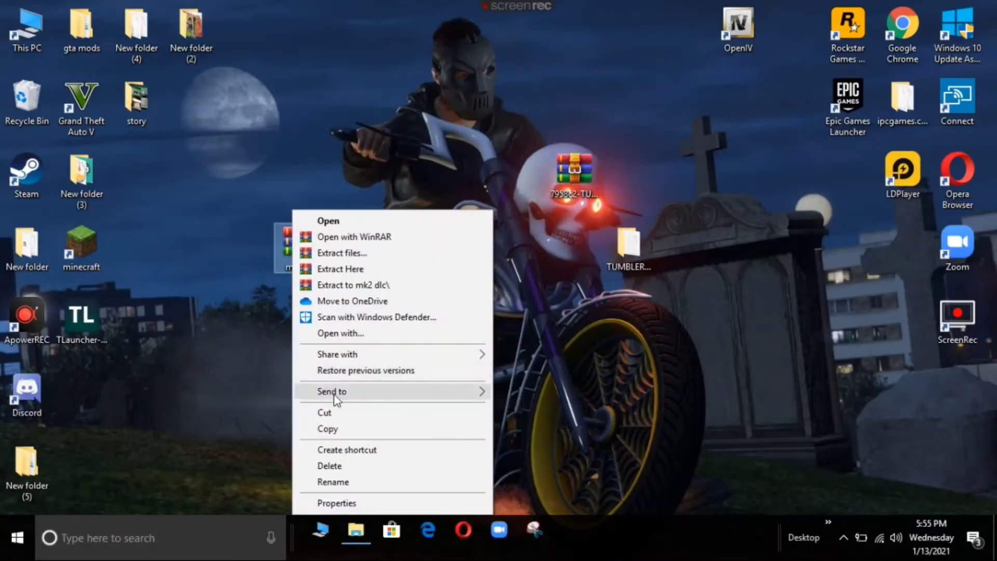
pyautogui.click(350, 269)
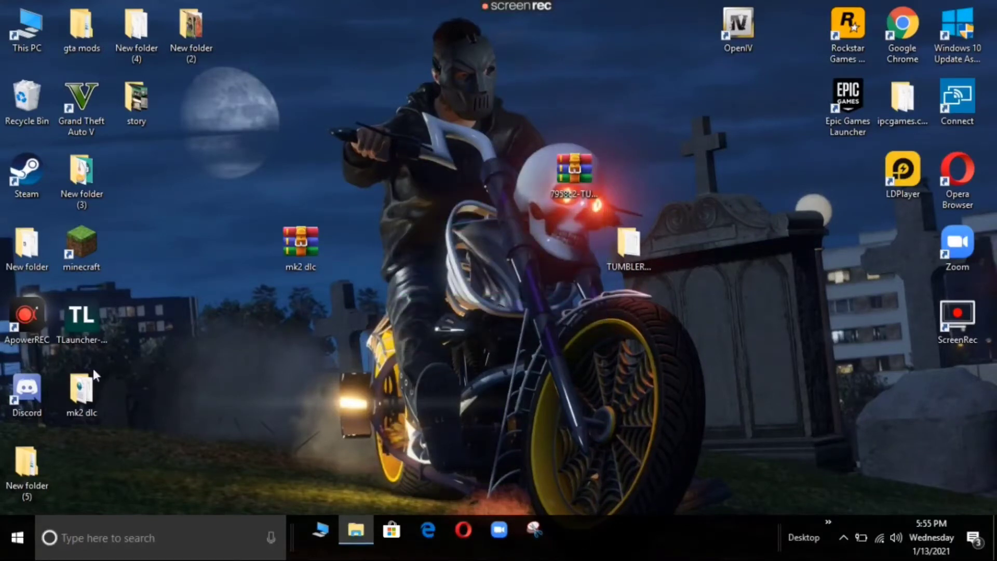
pyautogui.moveTo(81, 392); pyautogui.dragTo(257, 334)
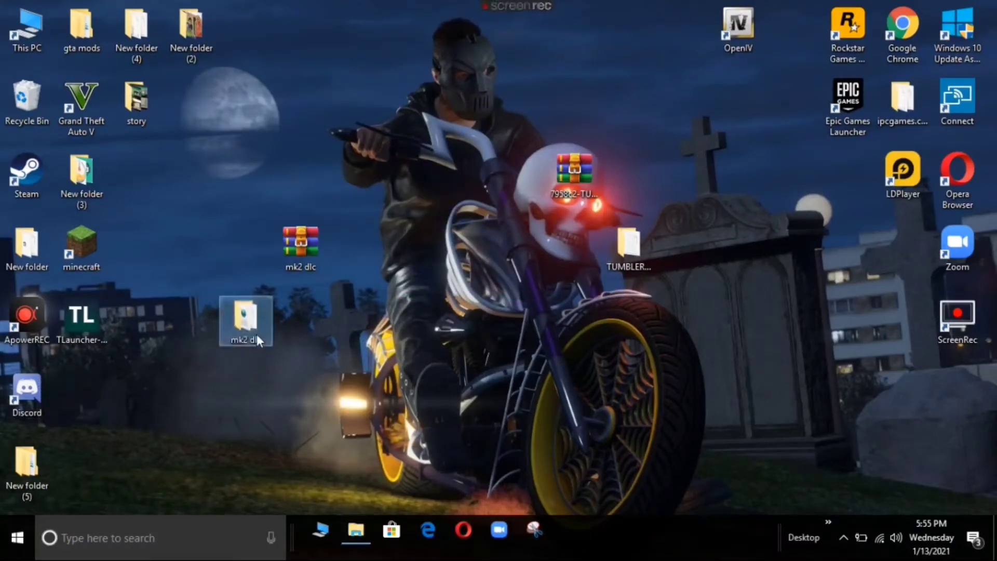
pyautogui.doubleClick(256, 334)
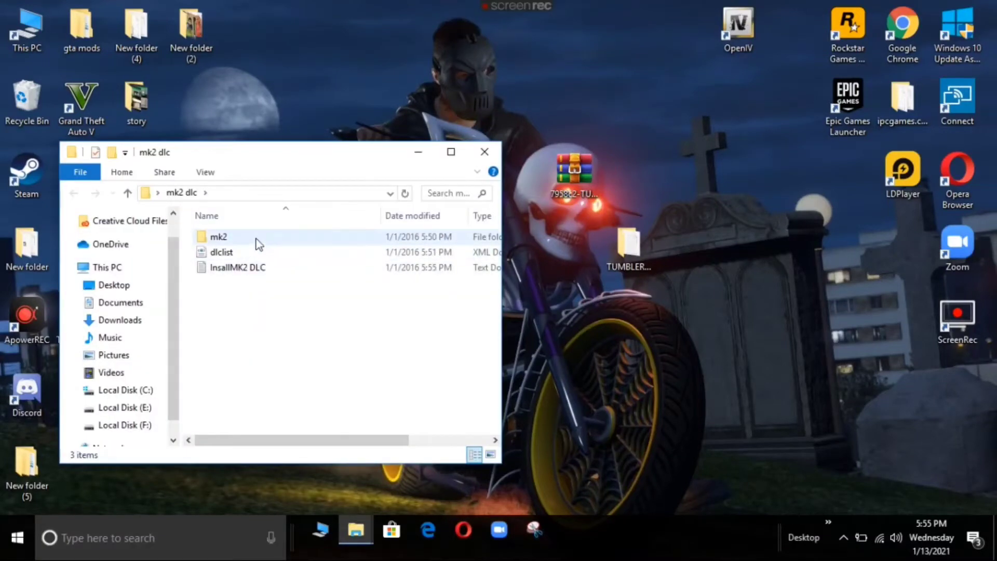
pyautogui.click(449, 152)
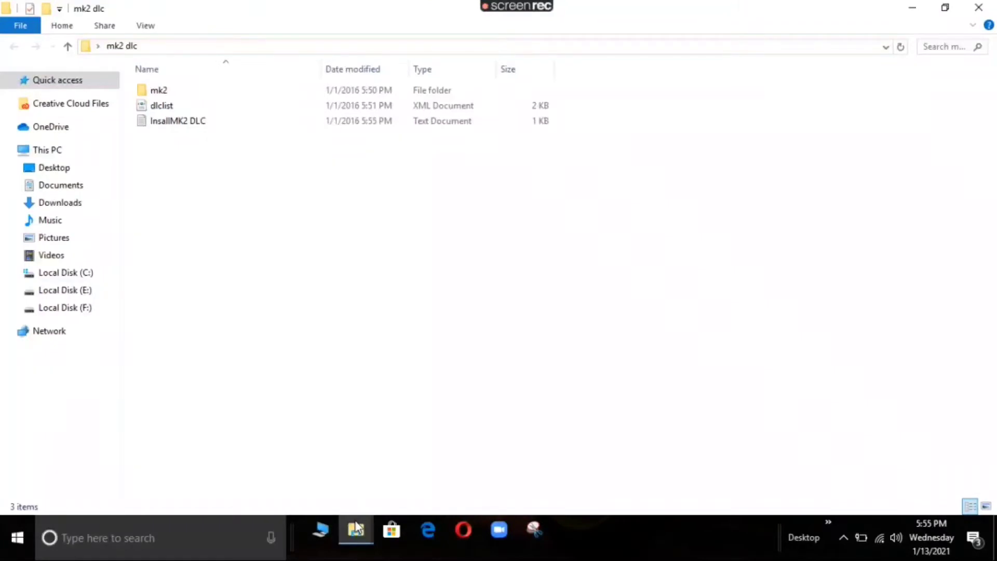
# - In the Grand Theft Auto V folder window, open mods\update\x64\dlcpacks
pyautogui.moveTo(356, 530)
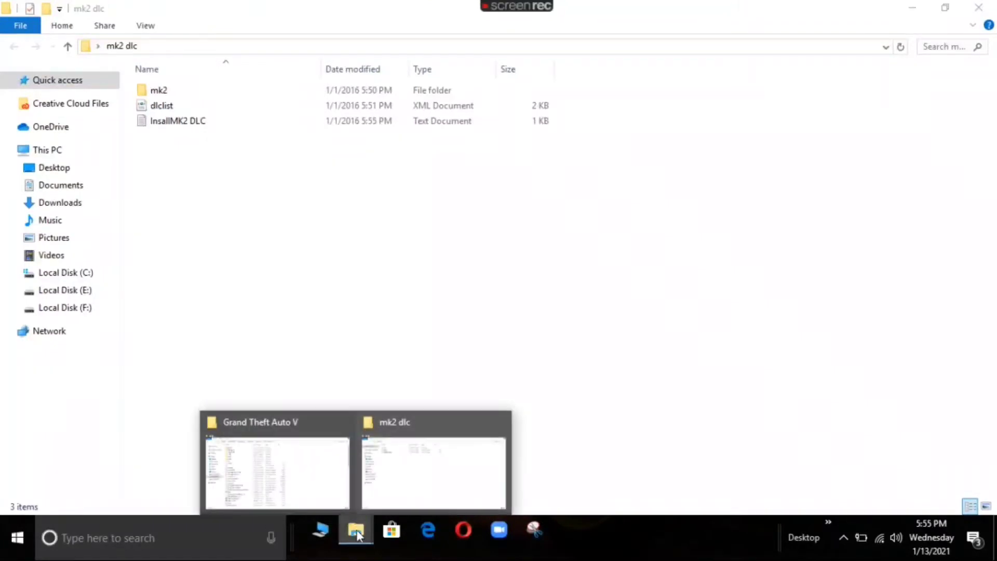
pyautogui.click(306, 483)
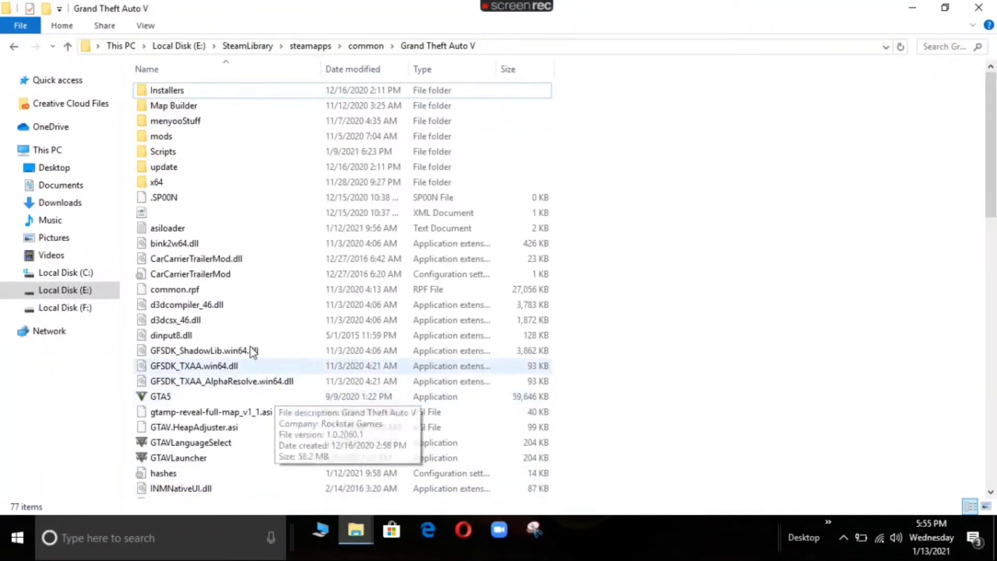
pyautogui.doubleClick(153, 137)
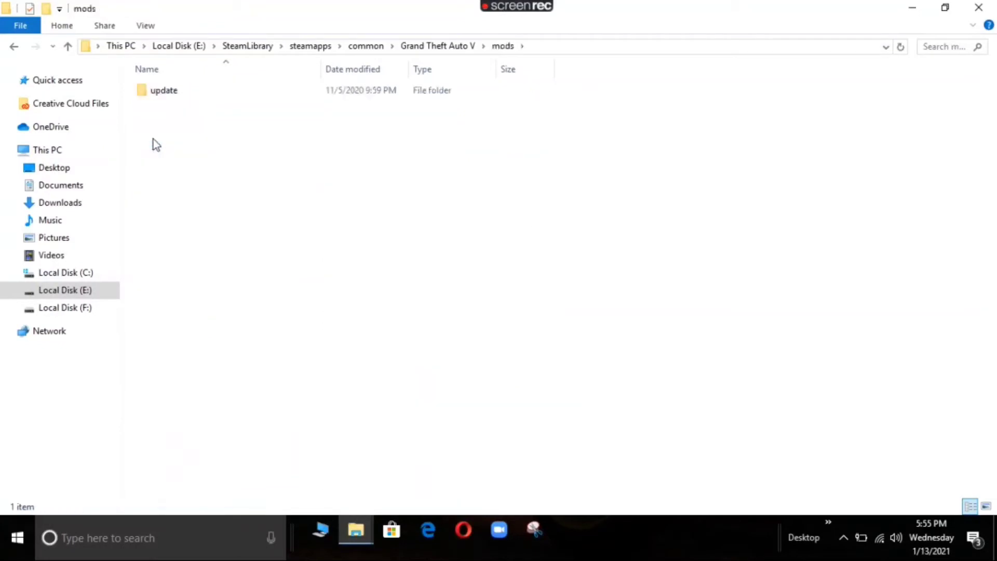
pyautogui.doubleClick(140, 89)
pyautogui.doubleClick(139, 91)
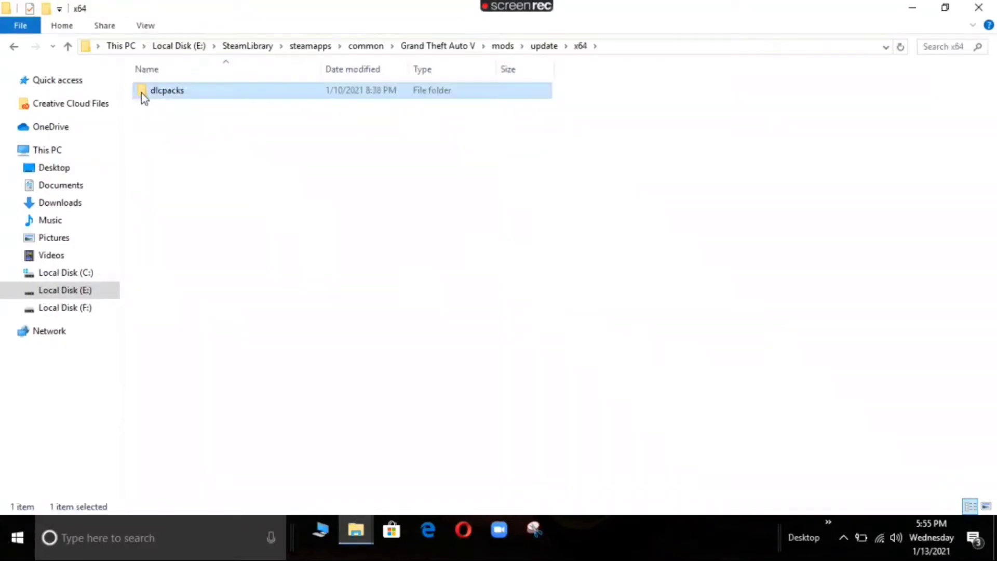
pyautogui.doubleClick(141, 93)
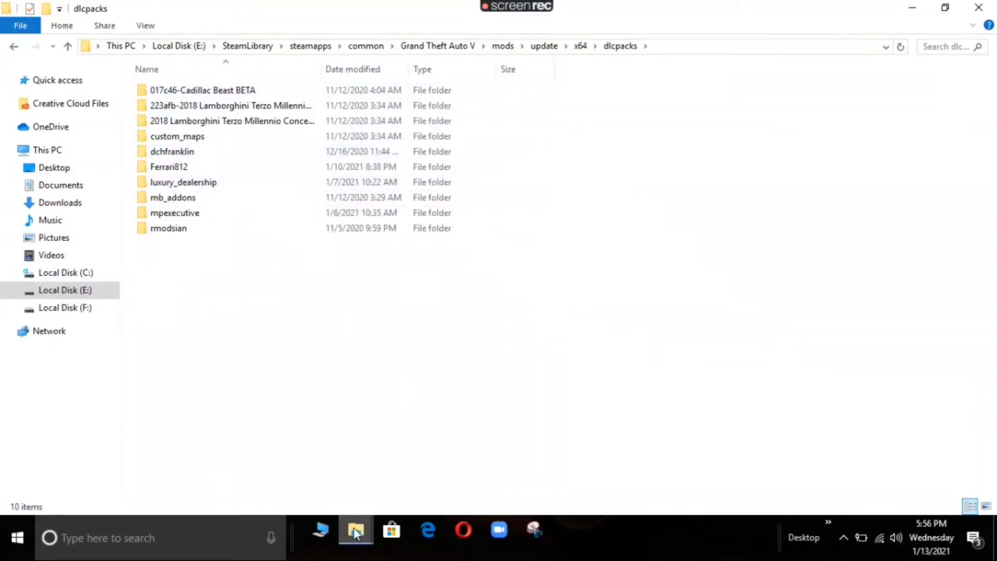
# - Copy the mk2 folder from mk2 dlc into the game's mods\update\x64\dlcpacks folder and close the dlcpacks window
pyautogui.moveTo(356, 532)
pyautogui.click(394, 474)
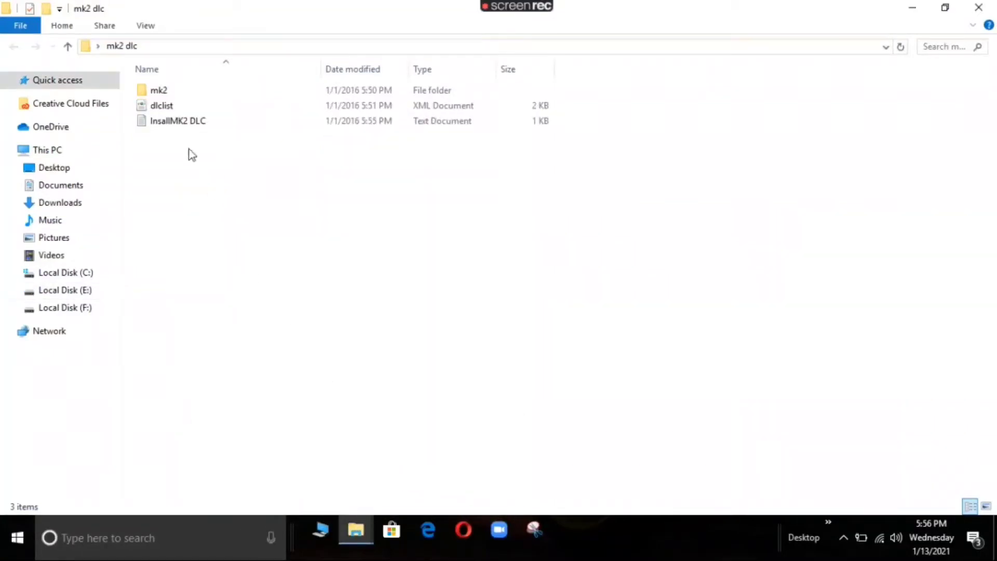
pyautogui.click(174, 91)
pyautogui.rightClick(173, 90)
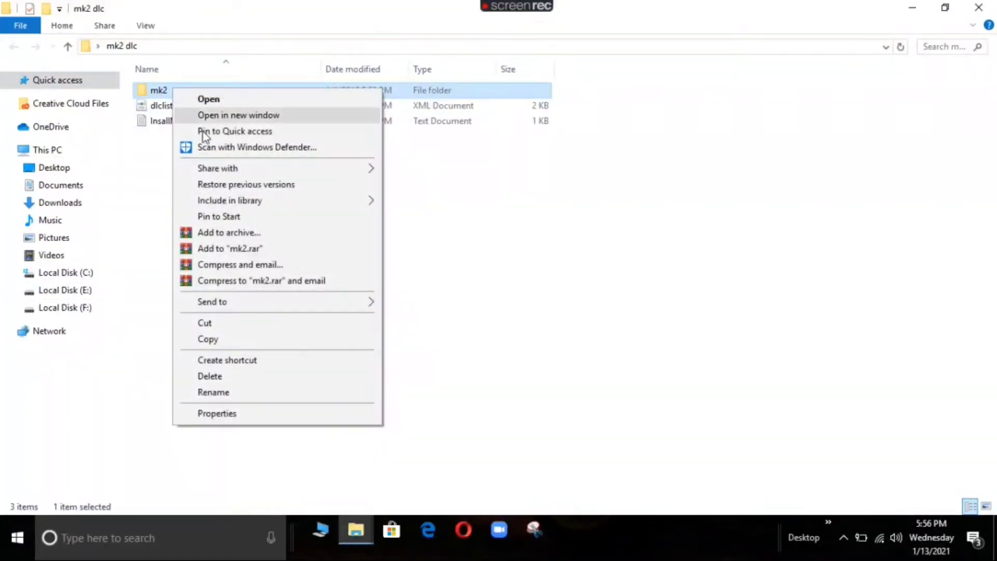
pyautogui.click(213, 335)
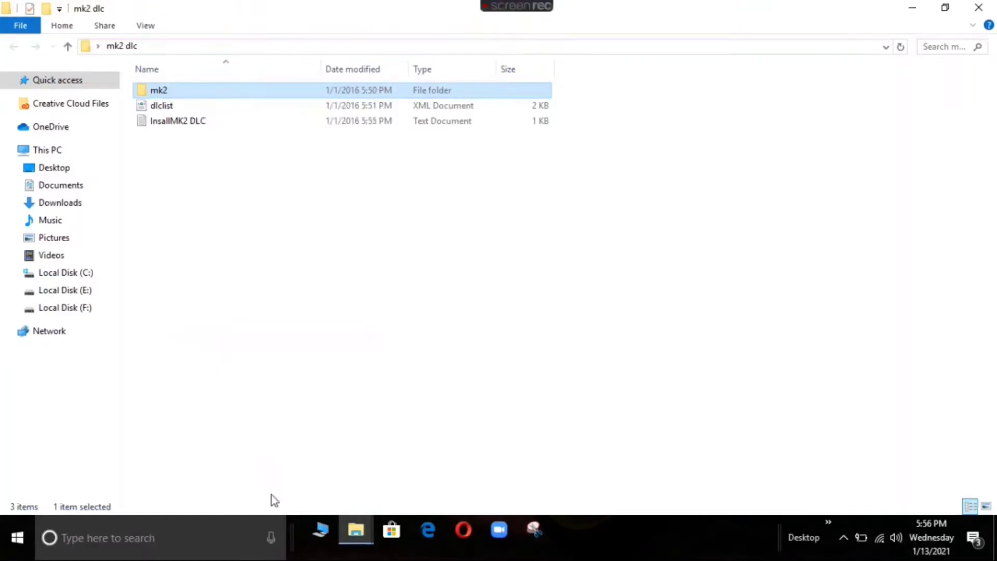
pyautogui.moveTo(353, 538)
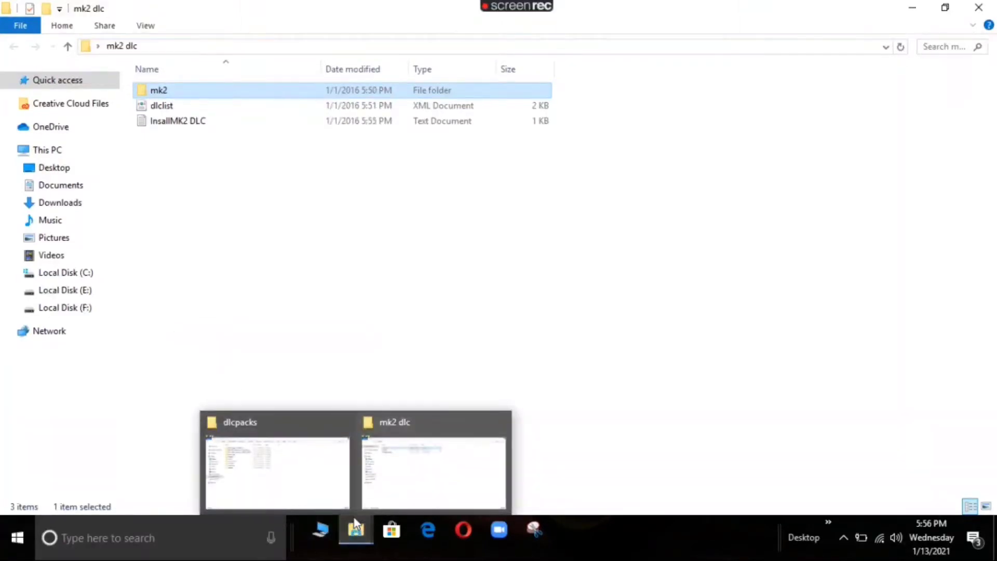
pyautogui.click(298, 478)
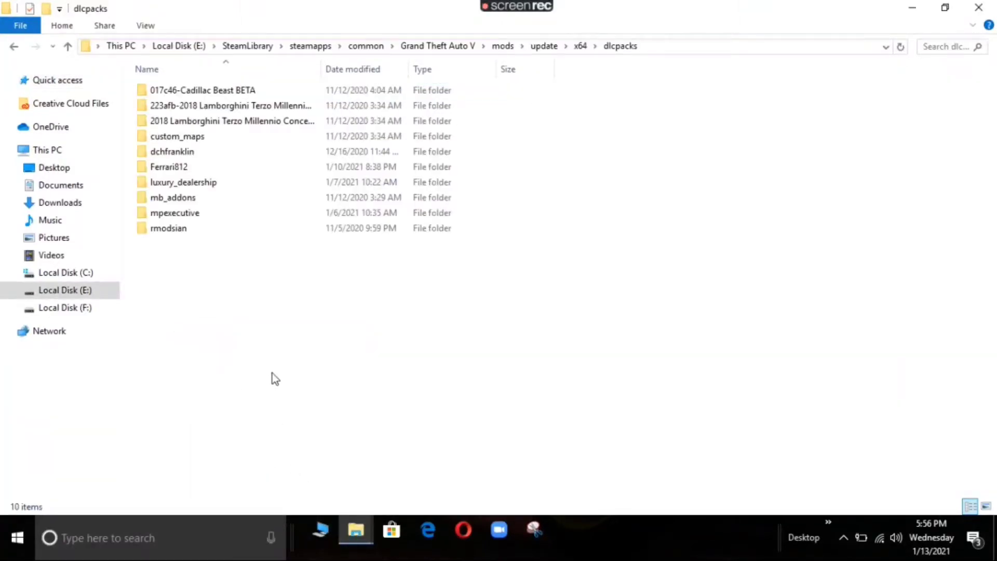
pyautogui.hotkey('ctrl', 'v')
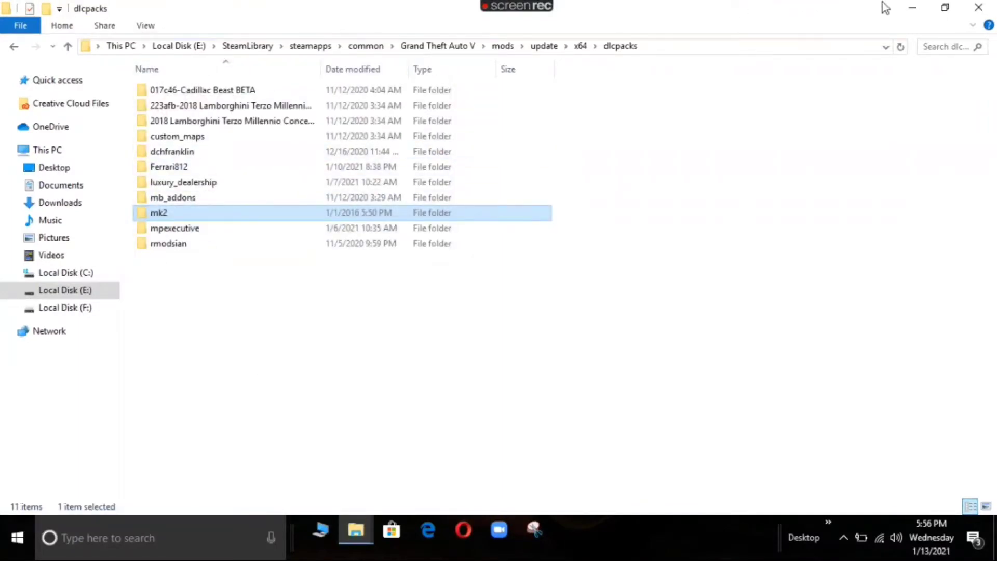
pyautogui.click(986, 7)
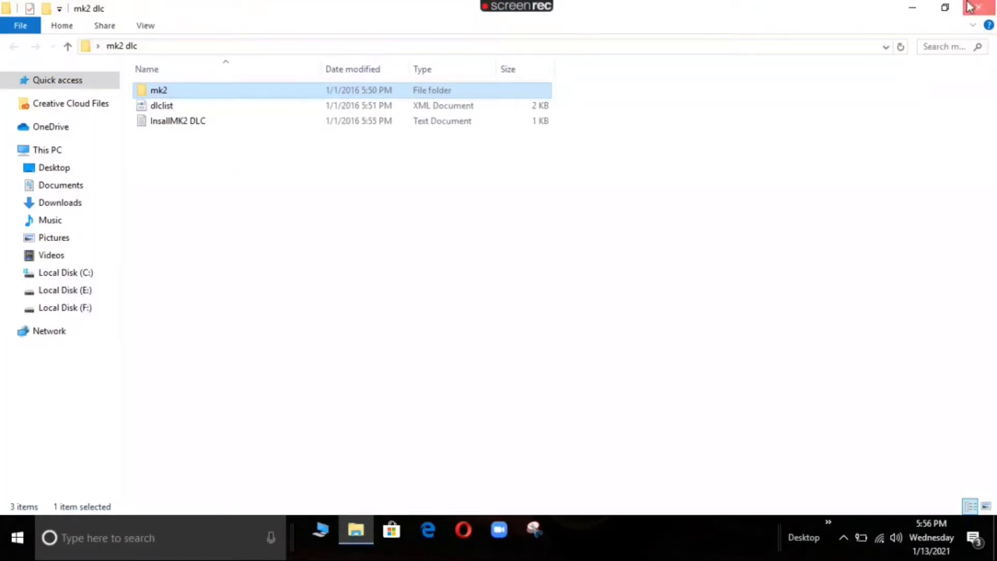
# - Copy the <Item>dlcpacks:\mk2\</Item> line from the dlclist file in mk2 dlc, and close the file and folder windows
pyautogui.doubleClick(337, 109)
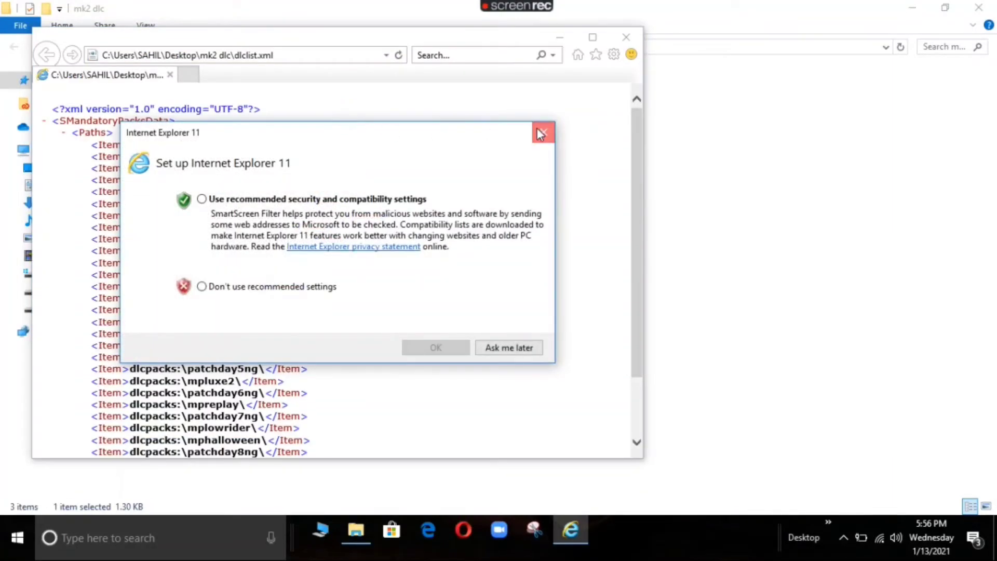
pyautogui.click(540, 134)
pyautogui.scroll(-3, 290, 148)
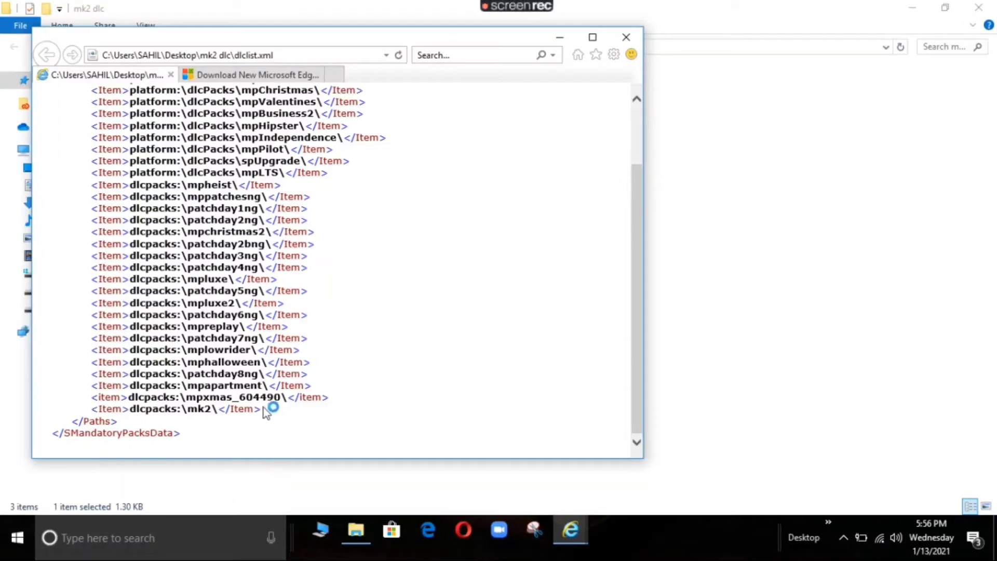
pyautogui.moveTo(264, 413); pyautogui.dragTo(78, 414)
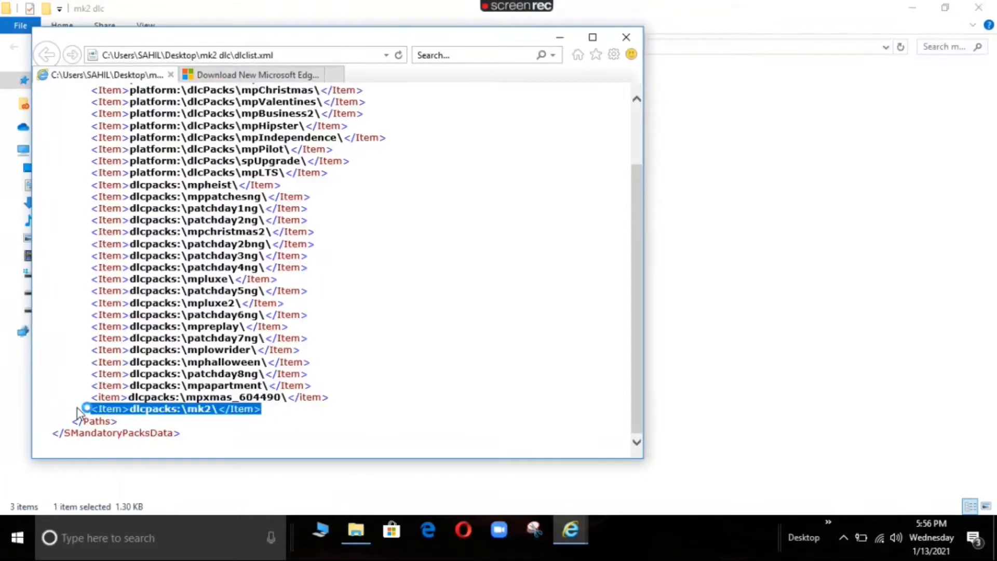
pyautogui.rightClick(109, 413)
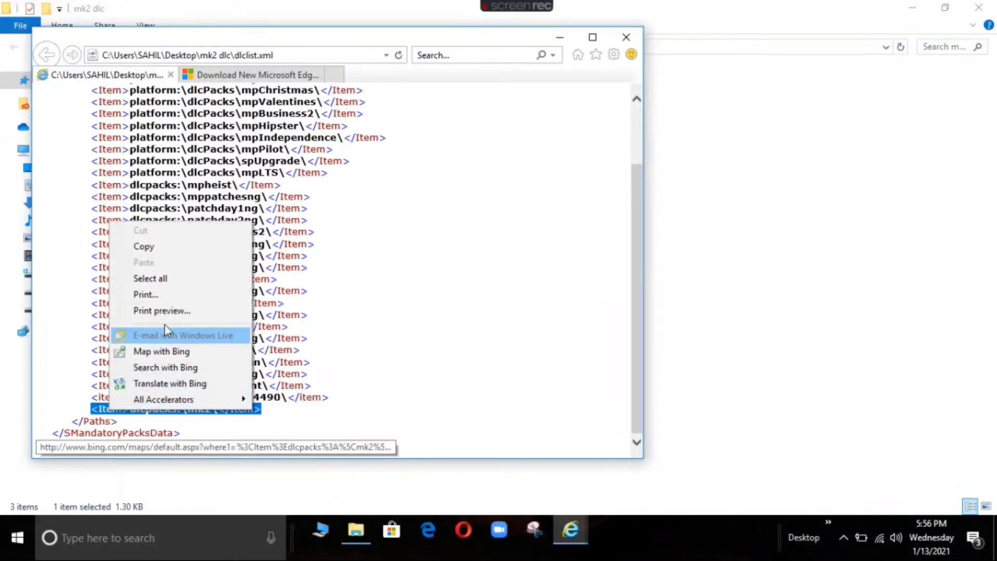
pyautogui.click(173, 247)
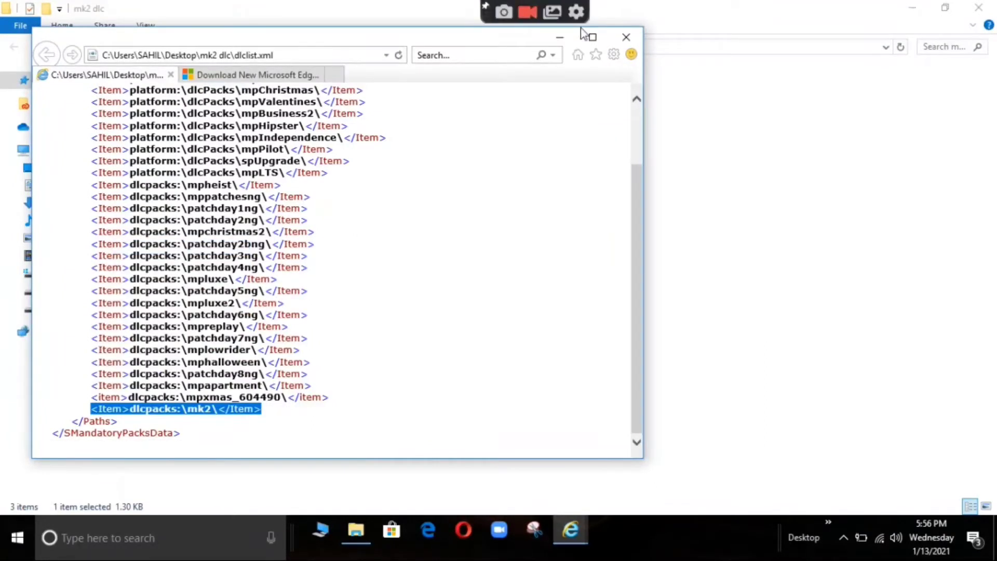
pyautogui.click(624, 37)
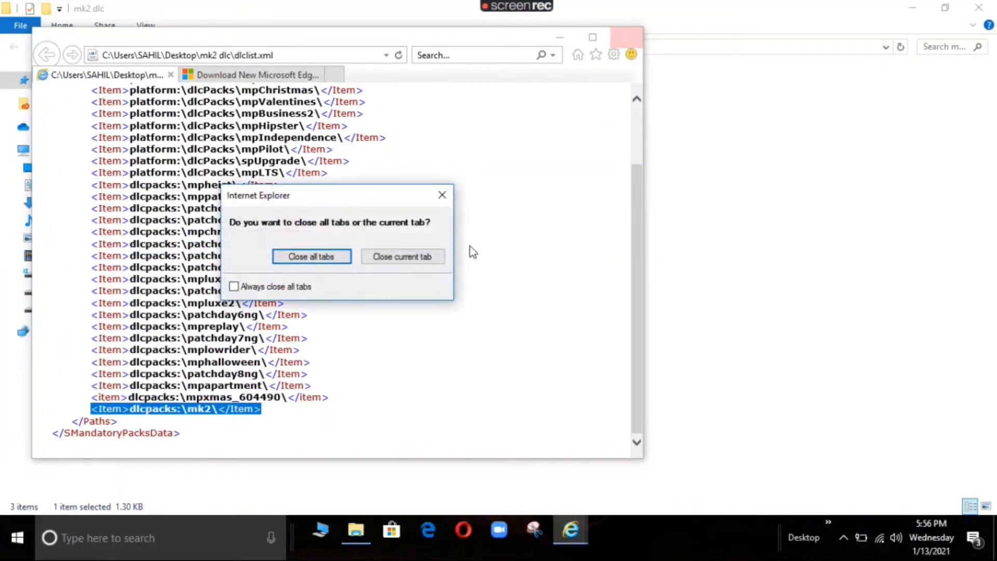
pyautogui.click(336, 257)
pyautogui.click(979, 7)
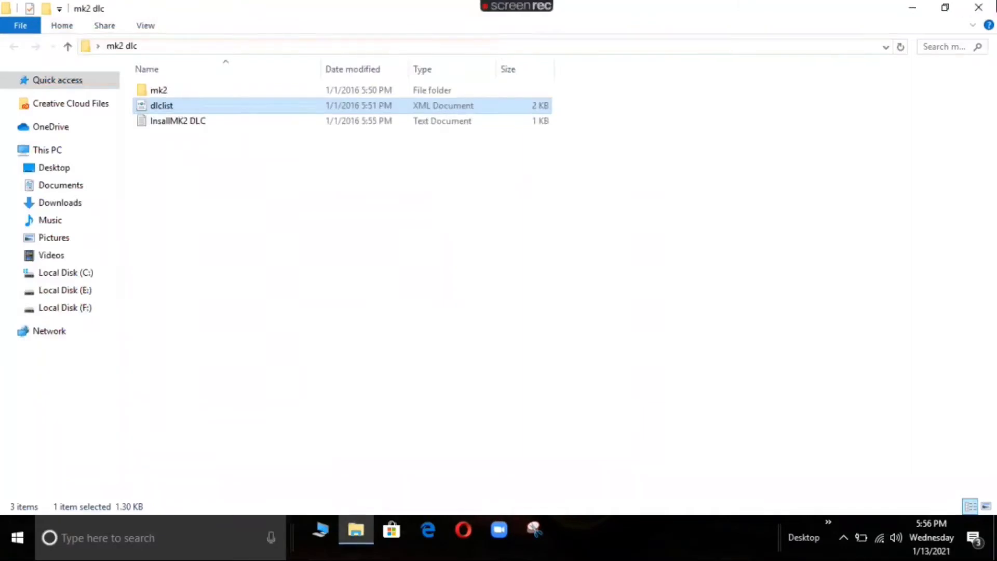
# - Switch to OpenIV, load Grand Theft Auto V for Windows in a maximized window, and enable edit mode
pyautogui.click(744, 41)
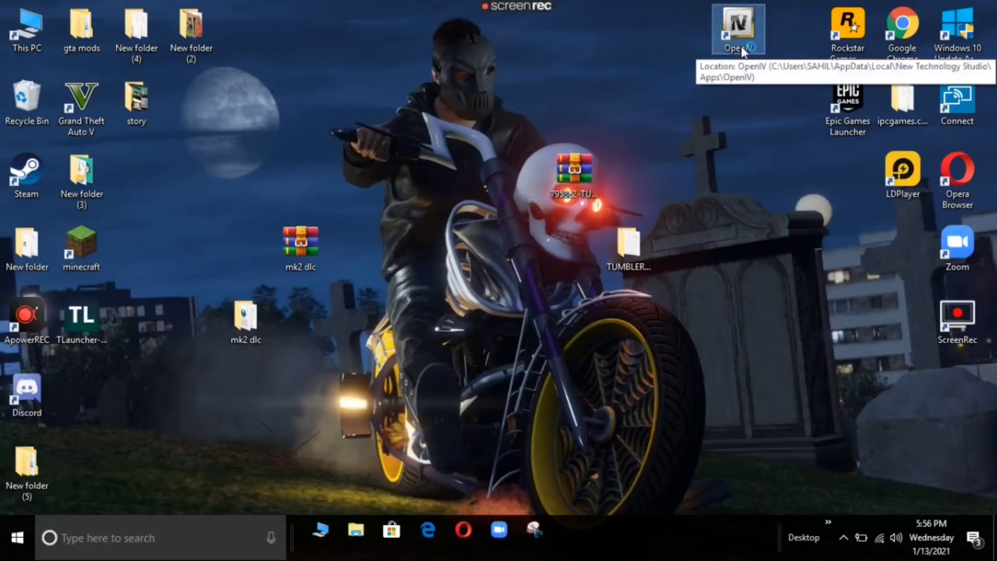
pyautogui.doubleClick(741, 46)
pyautogui.click(423, 295)
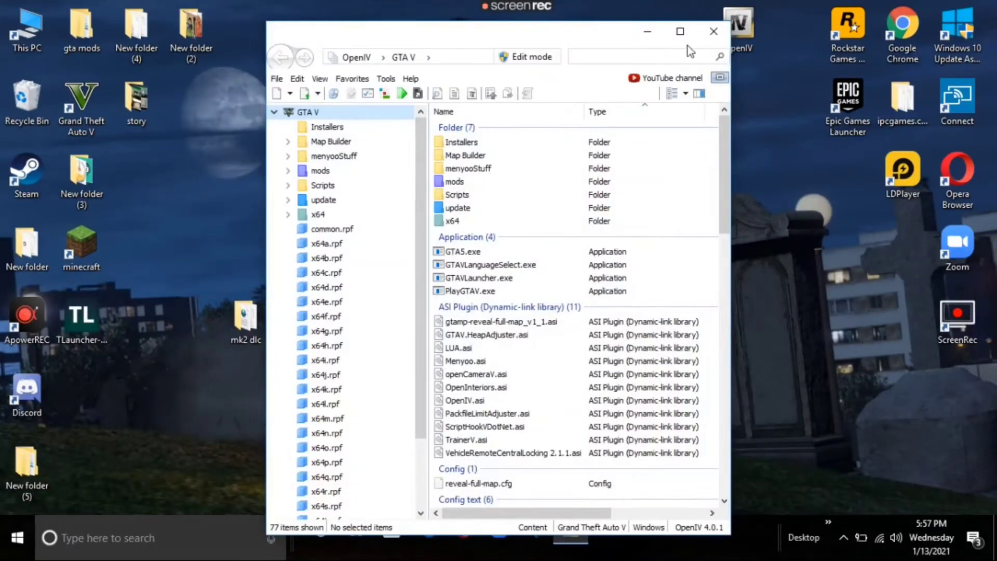
pyautogui.click(684, 32)
pyautogui.click(790, 32)
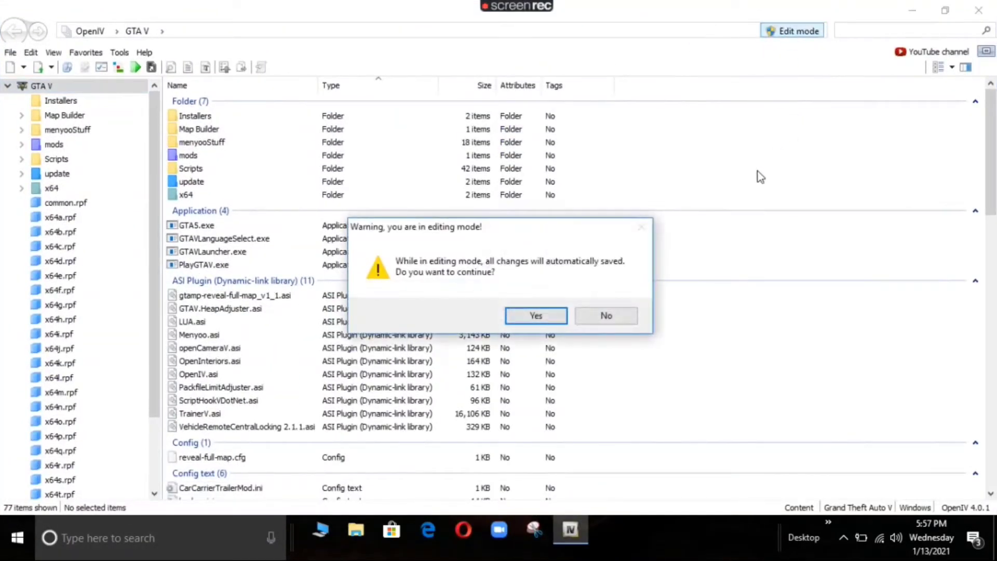
pyautogui.click(535, 318)
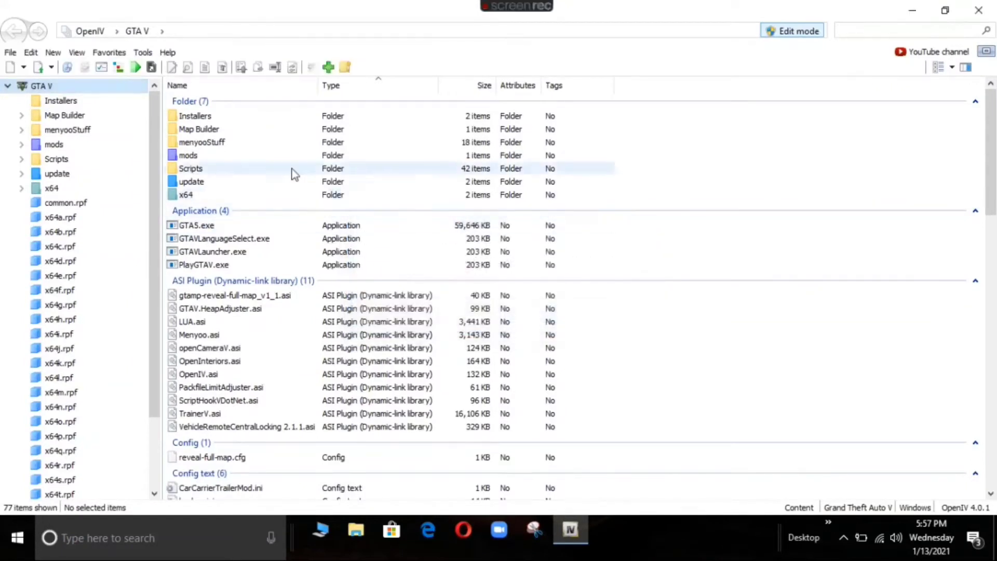
# - Open the data folder at mods\update\update.rpf\common
pyautogui.doubleClick(204, 156)
pyautogui.doubleClick(206, 116)
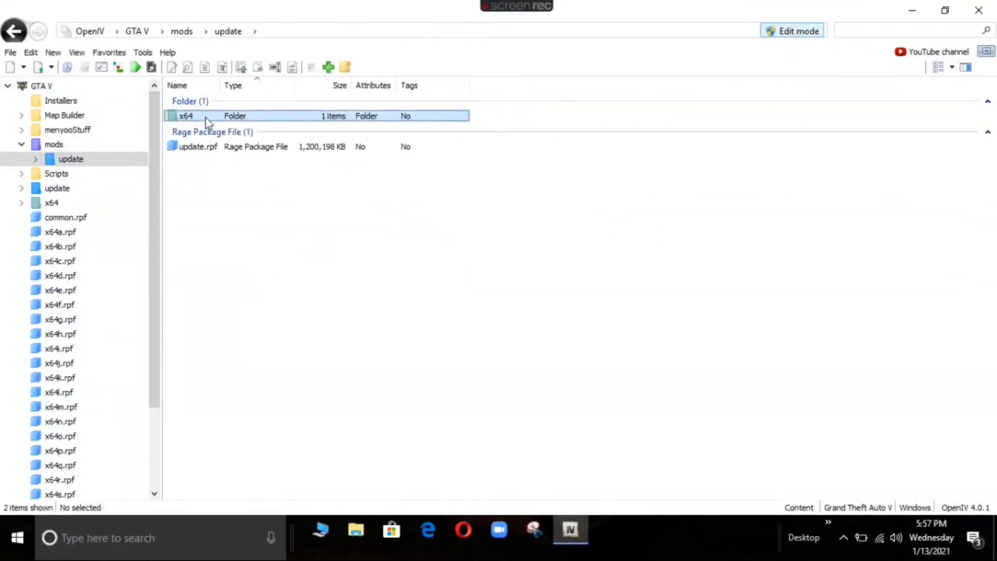
pyautogui.doubleClick(207, 146)
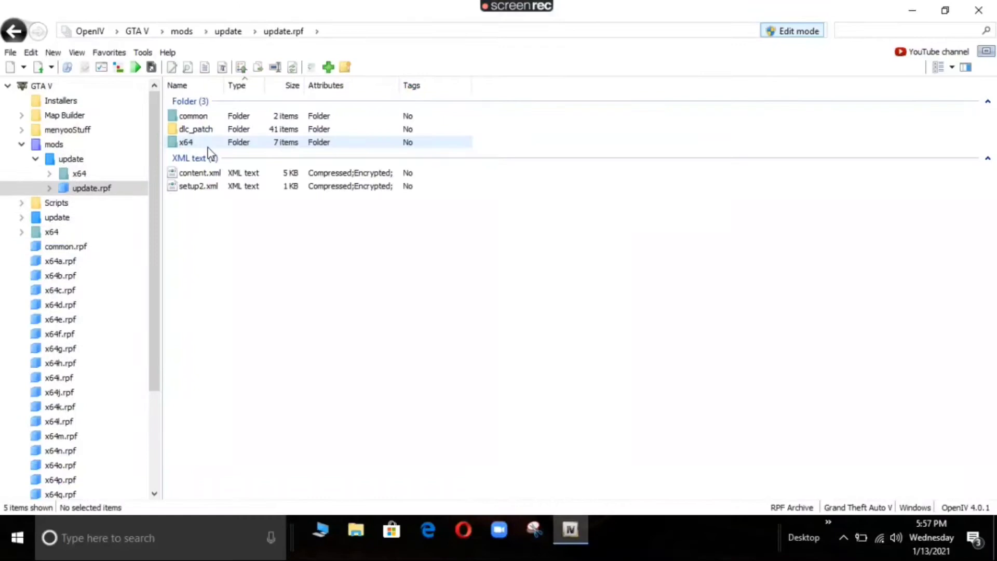
pyautogui.doubleClick(208, 118)
pyautogui.doubleClick(206, 118)
pyautogui.scroll(-5, 203, 151)
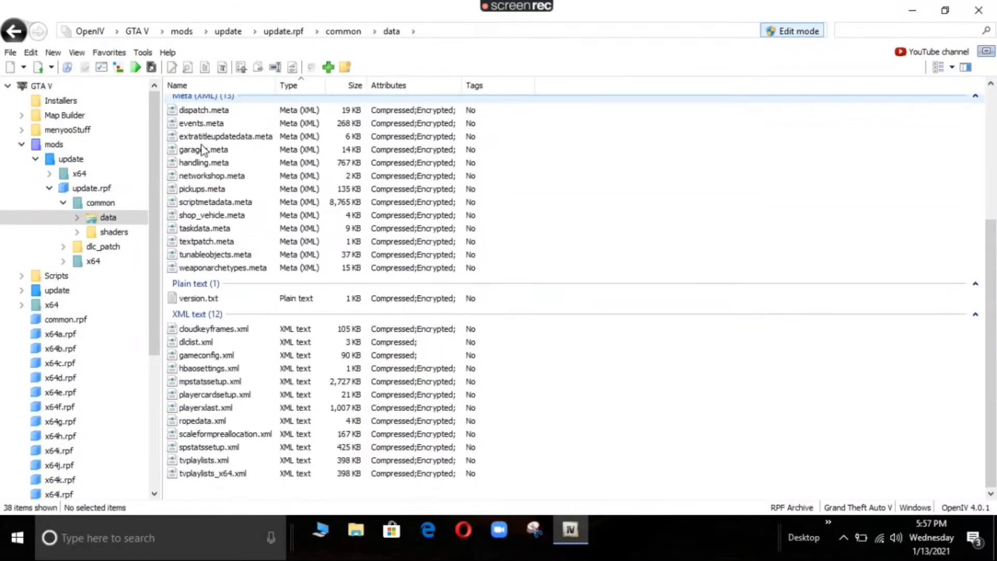
# - Add the copied <Item>dlcpacks:\mk2\</Item> line below the ferrari812 entry in dlclist.xml, save it, and close OpenIV
pyautogui.click(191, 345)
pyautogui.rightClick(191, 345)
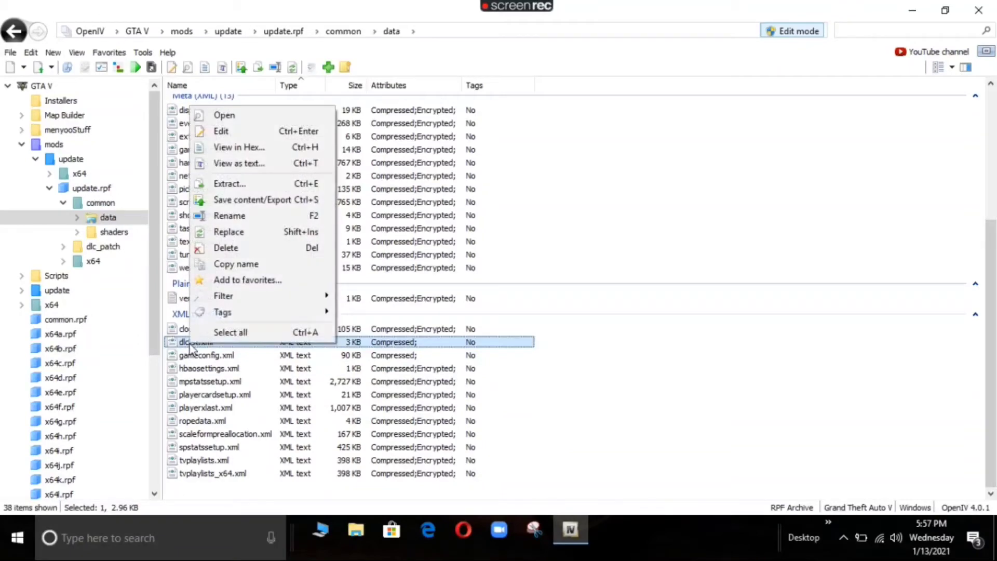
pyautogui.click(220, 132)
pyautogui.scroll(-10, 322, 234)
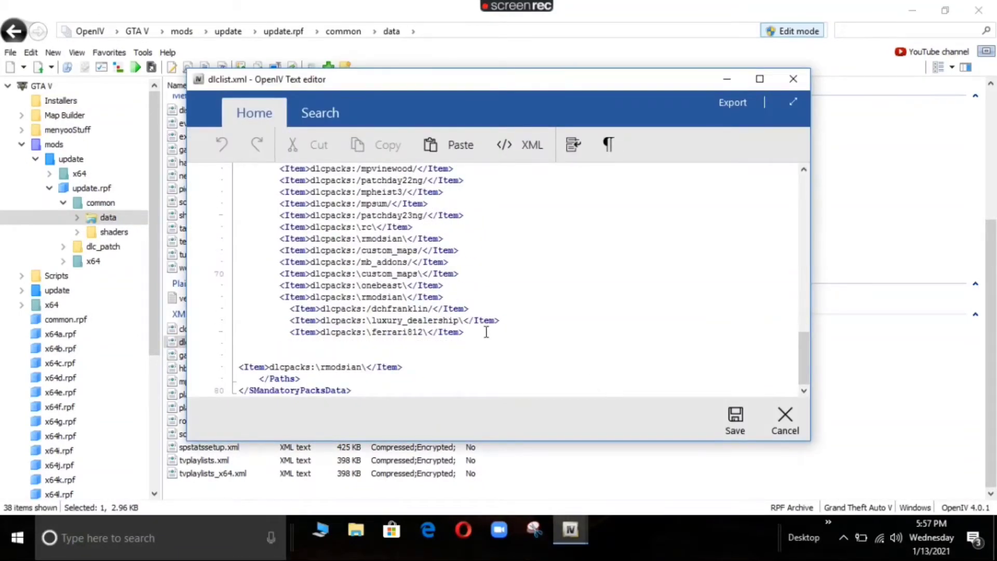
pyautogui.press('Return')
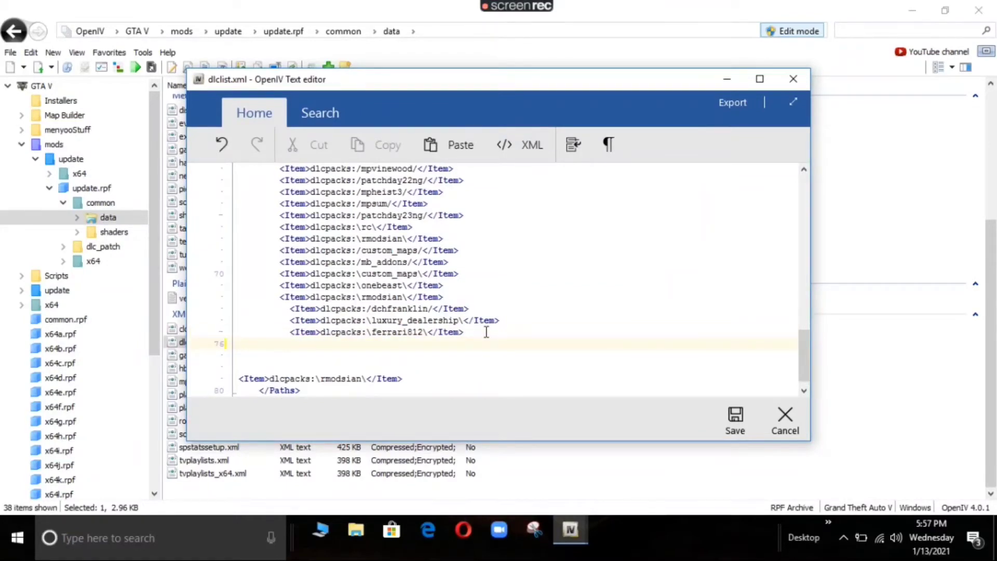
pyautogui.hotkey('ctrl', 'v')
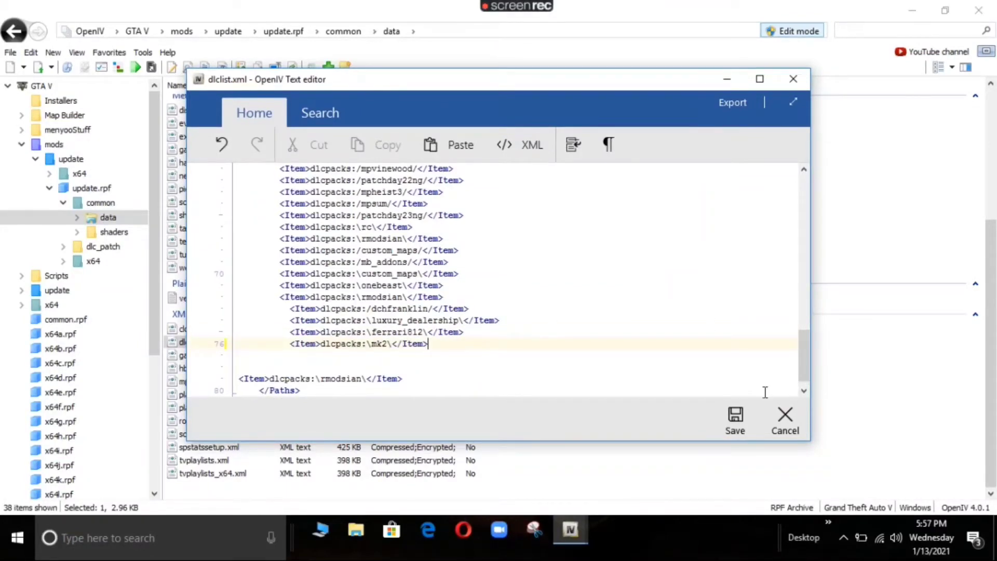
pyautogui.click(731, 424)
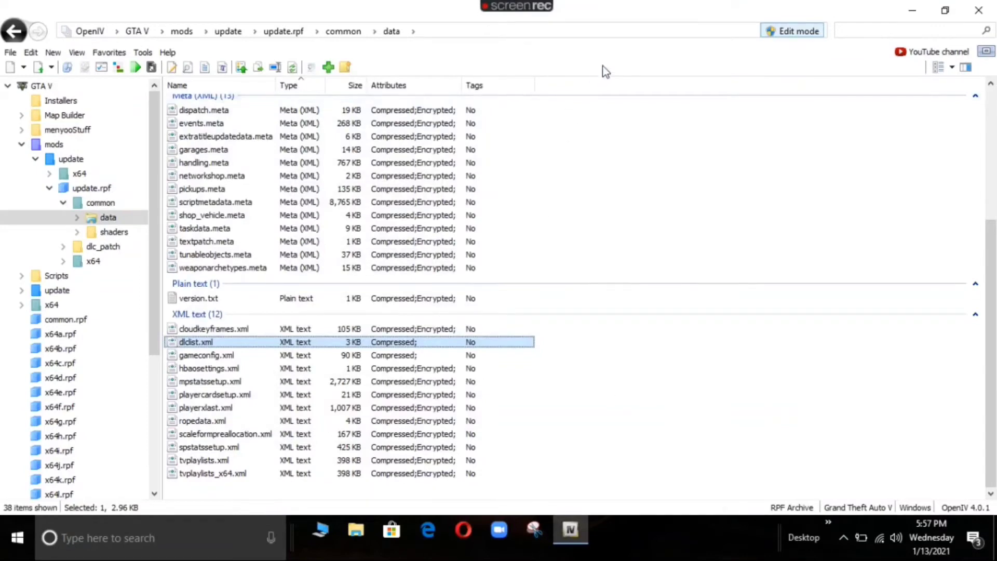
pyautogui.click(979, 10)
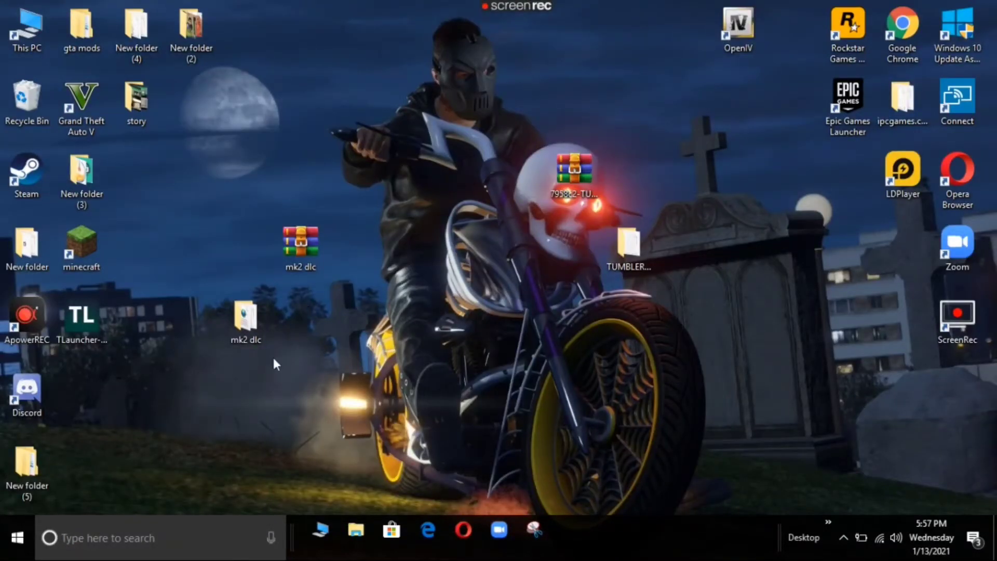
# - Delete the mk2 dlc archive and the extracted mk2 dlc folder from the desktop
pyautogui.click(301, 244)
pyautogui.moveTo(361, 180); pyautogui.dragTo(193, 374)
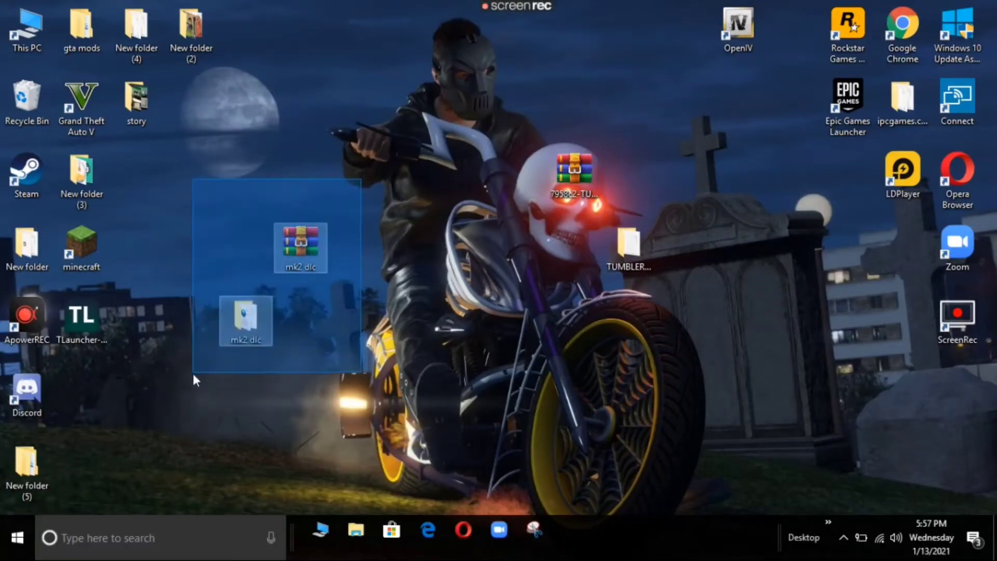
pyautogui.rightClick(300, 240)
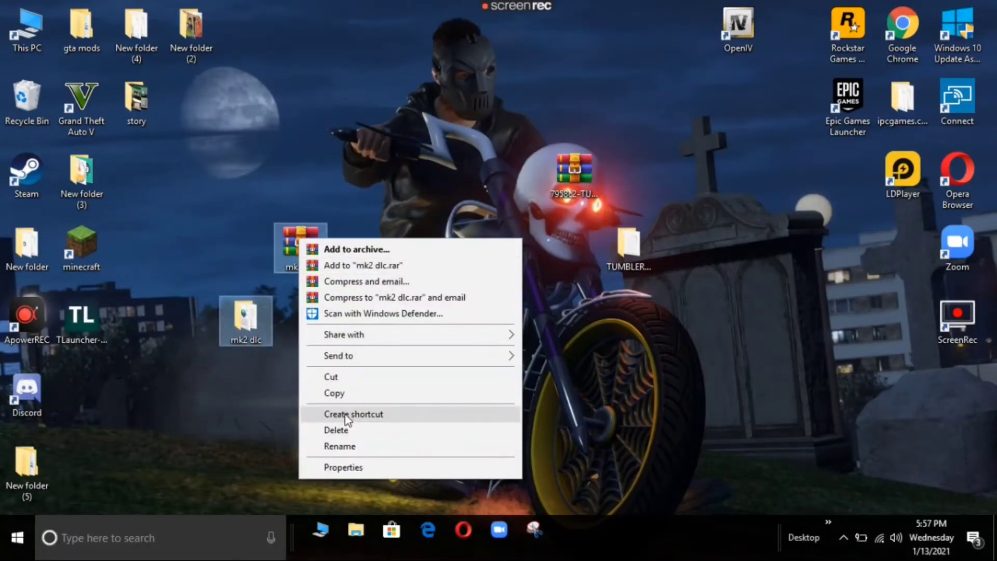
pyautogui.click(346, 431)
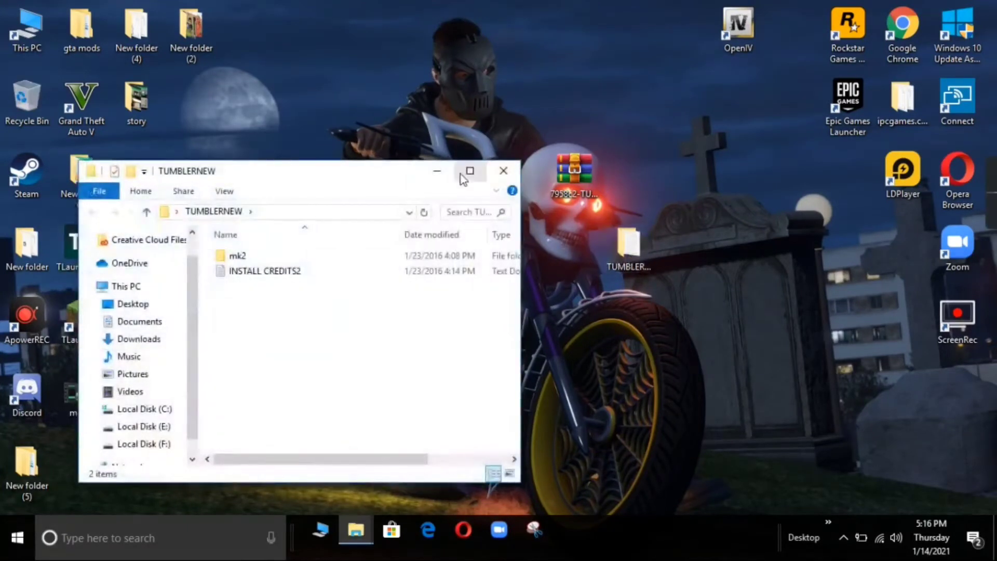
# - Maximize the TUMBLERNEW folder window and open mk2\dlc.rpf\Common\data in it
pyautogui.click(465, 177)
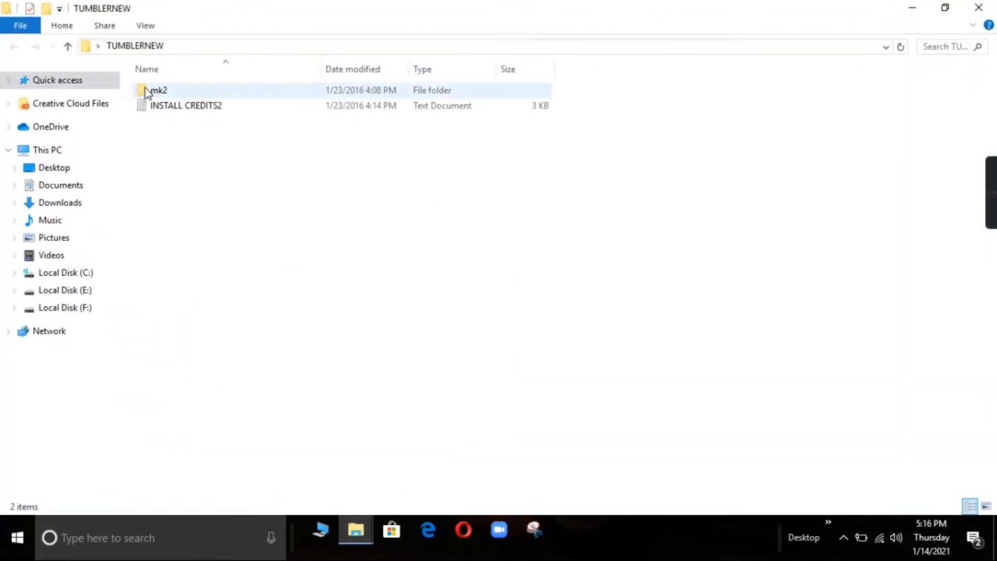
pyautogui.doubleClick(147, 93)
pyautogui.doubleClick(147, 93)
pyautogui.click(147, 93)
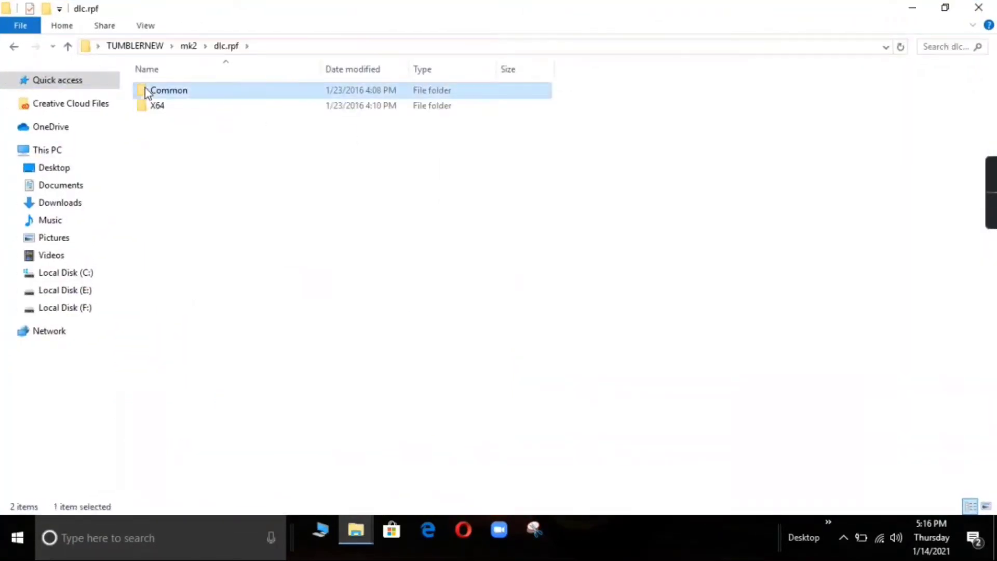
pyautogui.doubleClick(146, 92)
pyautogui.click(147, 92)
pyautogui.doubleClick(147, 92)
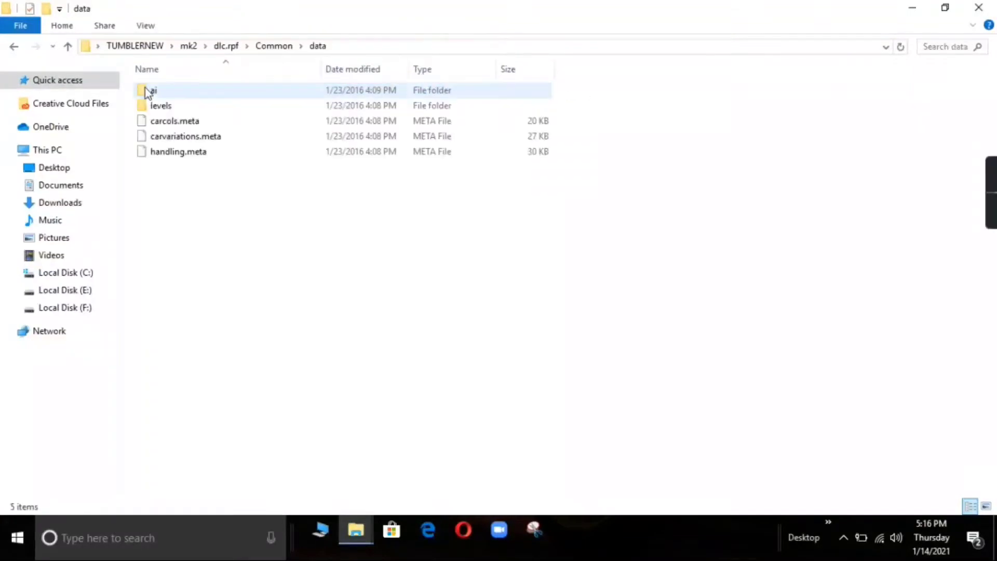
# - Restore the data folder window to a smaller size, move it toward the desktop's upper-left corner, and make it narrower
pyautogui.click(943, 12)
pyautogui.moveTo(294, 169); pyautogui.dragTo(230, 66)
pyautogui.moveTo(461, 265); pyautogui.dragTo(354, 260)
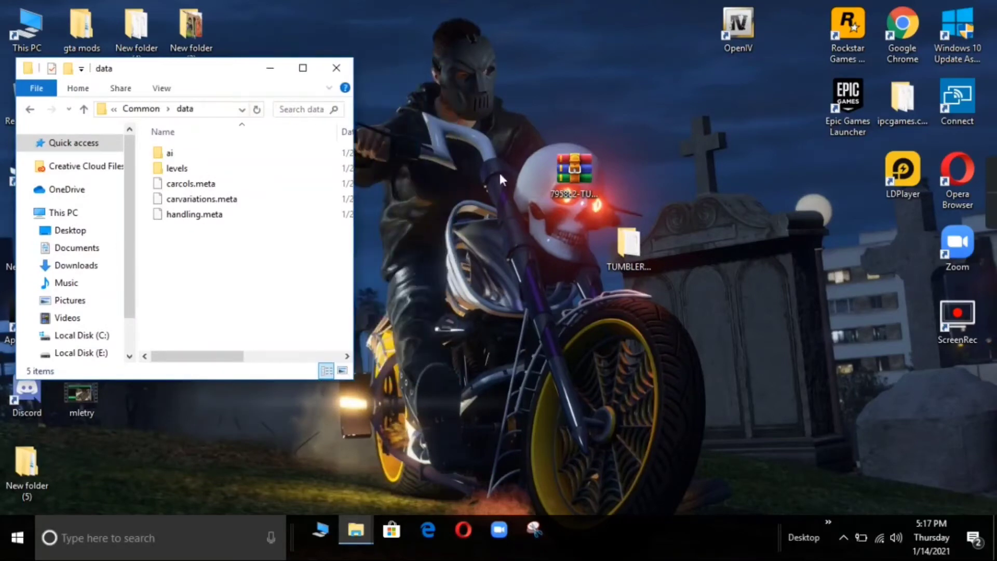
# - Launch OpenIV for the Windows version of Grand Theft Auto V, turn on edit mode, and maximize its window
pyautogui.click(745, 33)
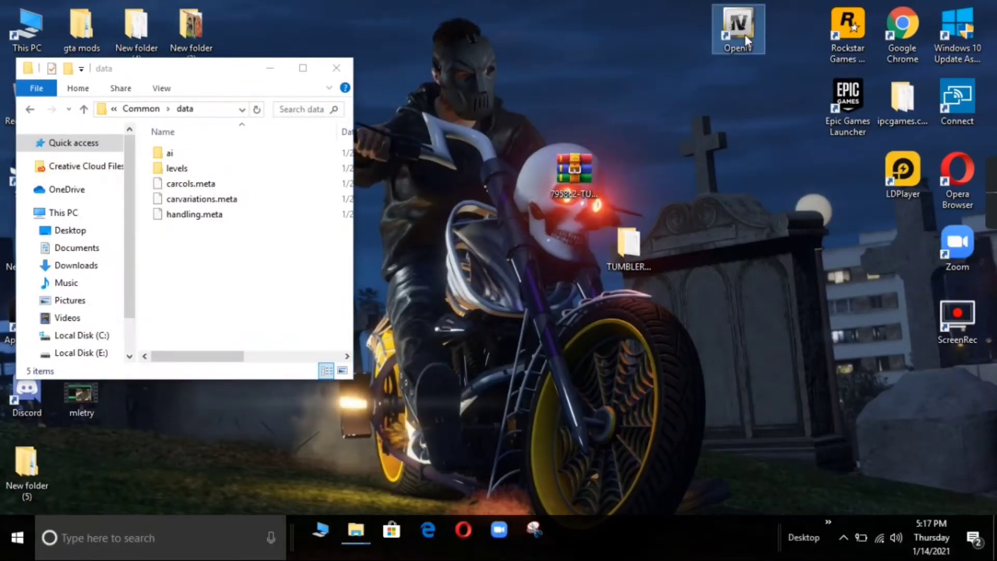
pyautogui.doubleClick(744, 29)
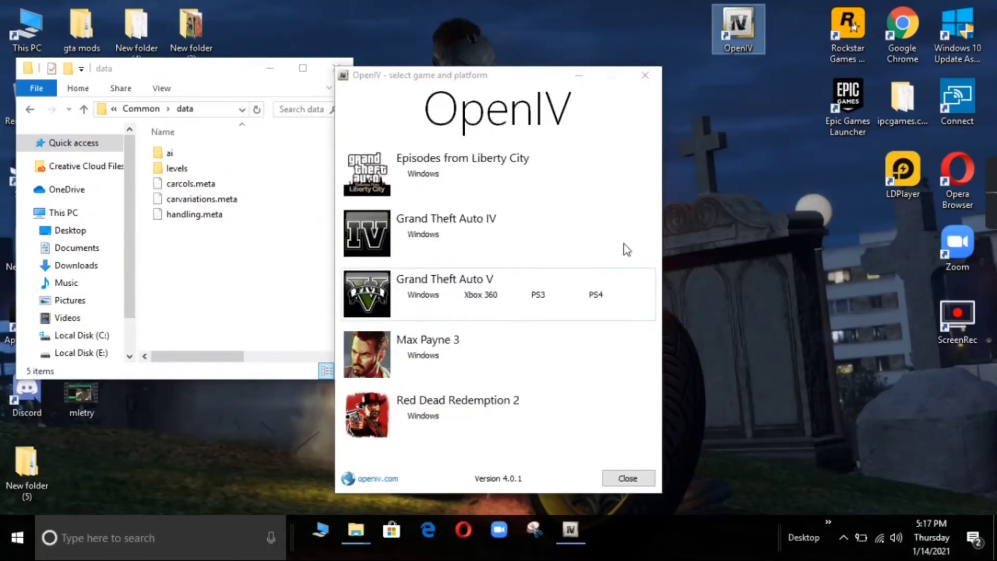
pyautogui.click(433, 295)
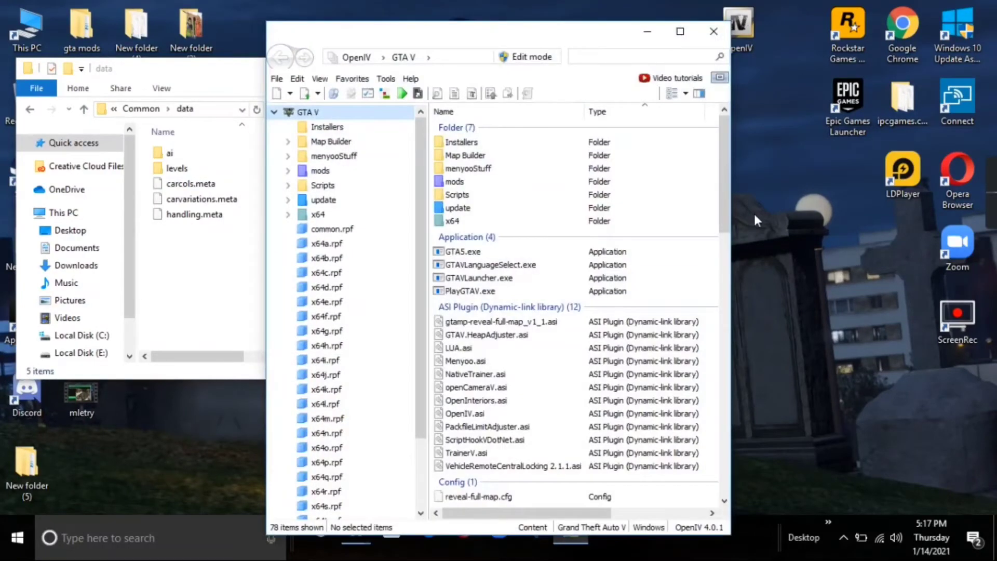
pyautogui.click(538, 59)
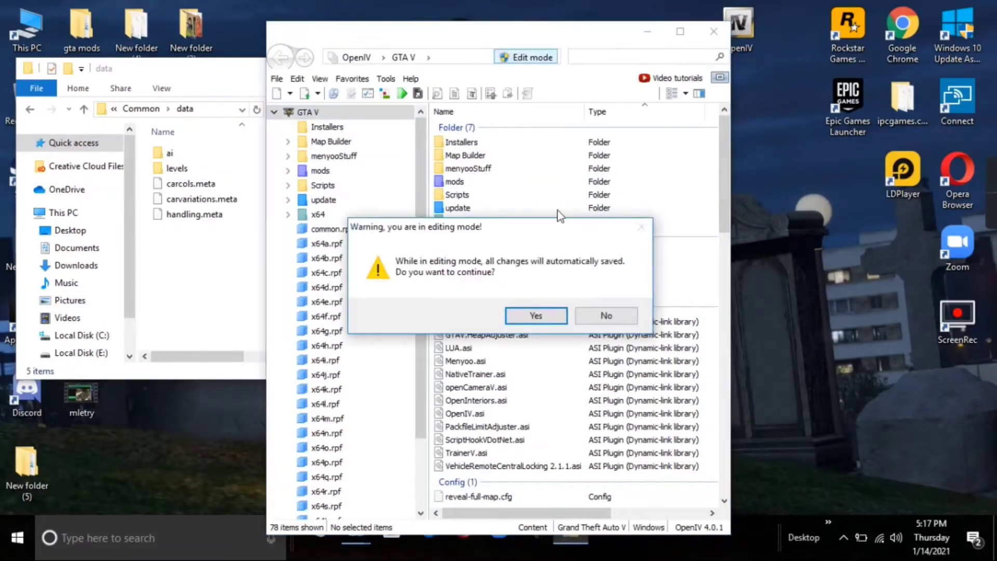
pyautogui.click(542, 319)
pyautogui.click(681, 32)
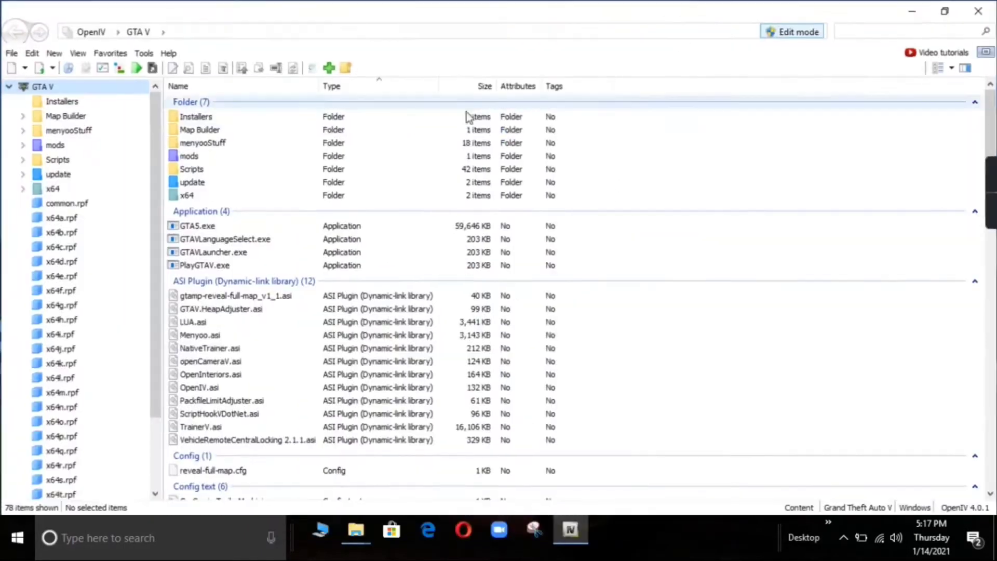
# - Open the mk2 folder at mods\update\x64\dlcpacks in OpenIV
pyautogui.doubleClick(233, 157)
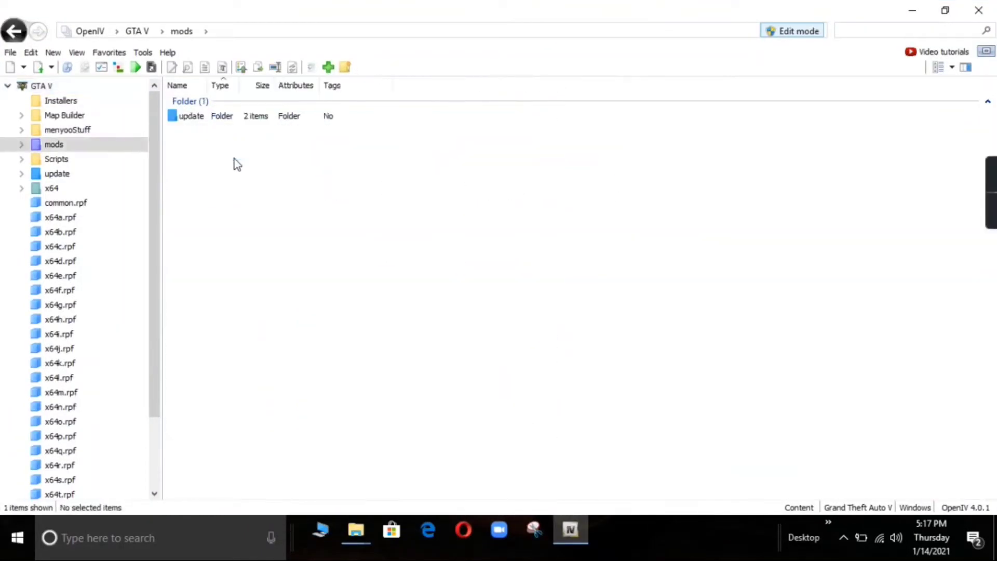
pyautogui.click(232, 116)
pyautogui.doubleClick(232, 116)
pyautogui.click(232, 116)
pyautogui.doubleClick(232, 116)
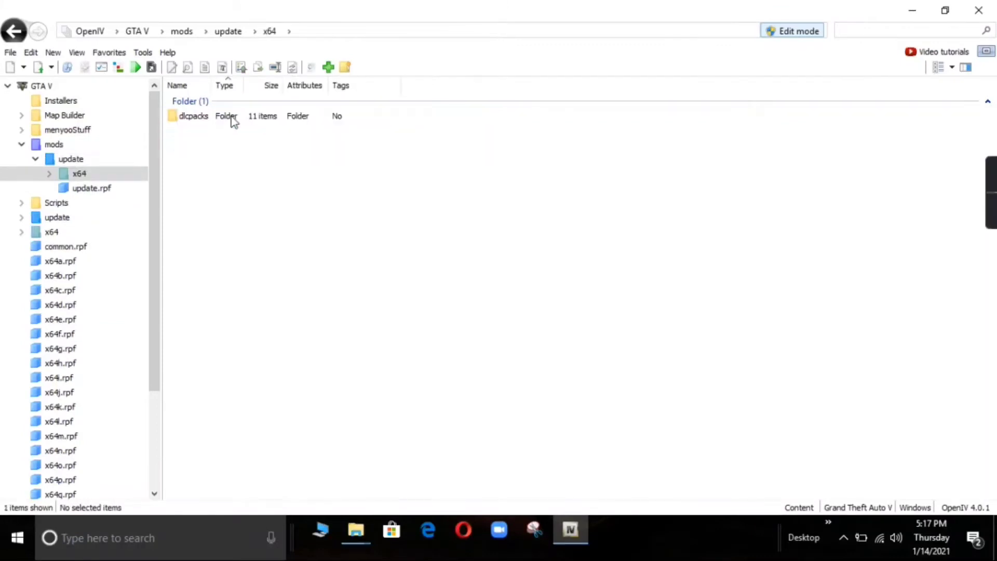
pyautogui.doubleClick(232, 117)
pyautogui.doubleClick(188, 221)
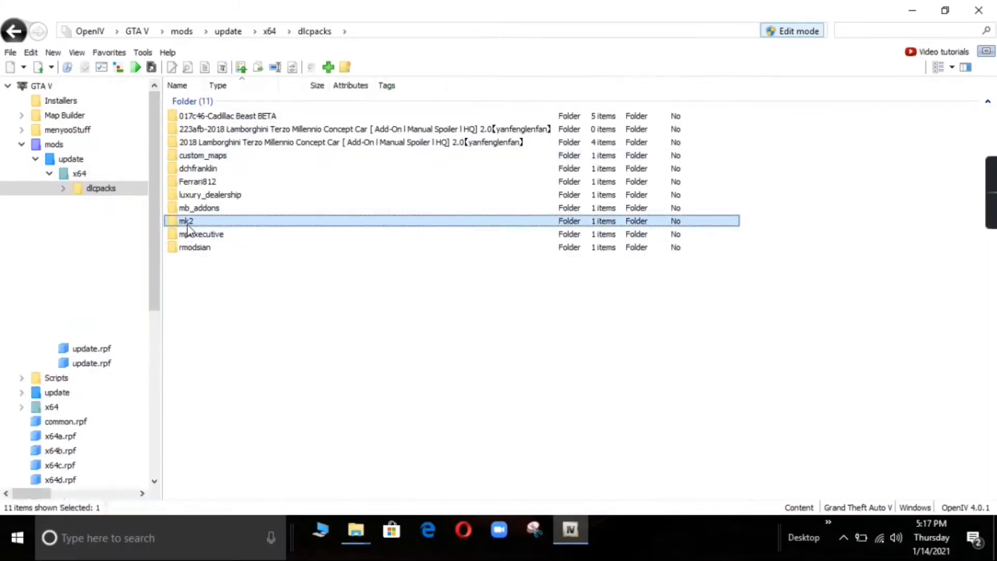
# - Open dlc.rpf\common\data\ai inside mk2, restore the OpenIV window to a smaller size, and place it beside the data folder window
pyautogui.doubleClick(243, 116)
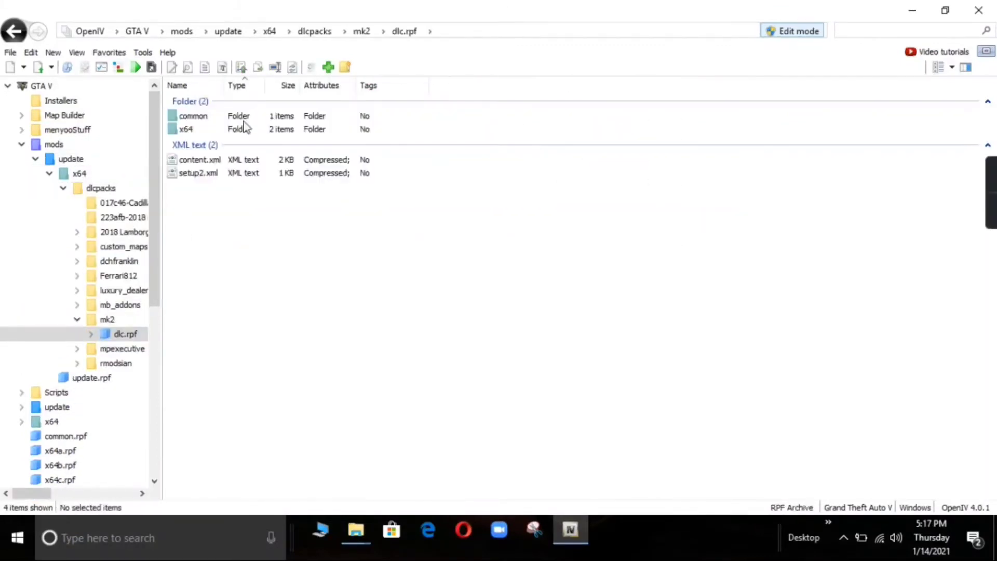
pyautogui.doubleClick(224, 117)
pyautogui.doubleClick(221, 117)
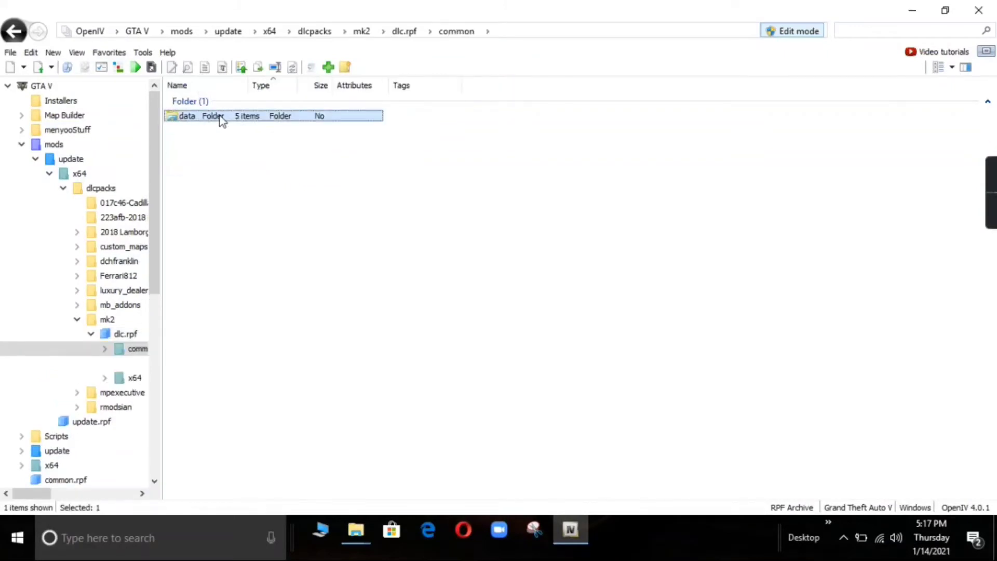
pyautogui.doubleClick(204, 120)
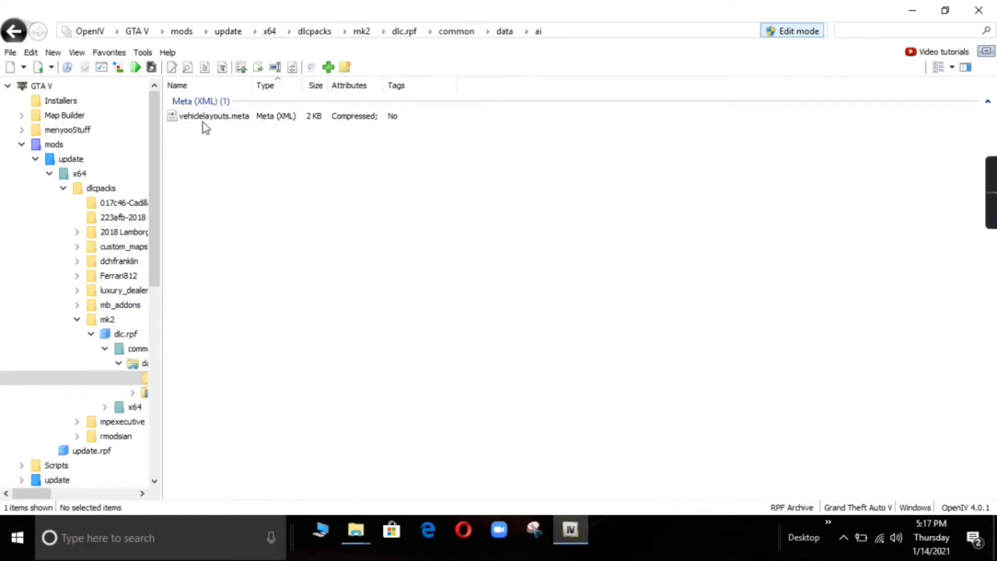
pyautogui.click(945, 10)
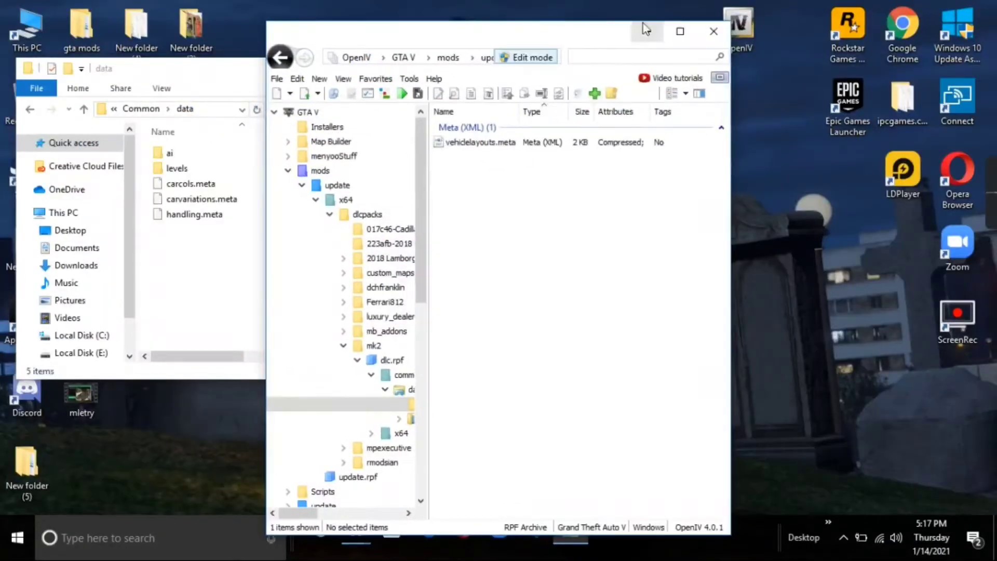
pyautogui.moveTo(582, 38); pyautogui.dragTo(713, 13)
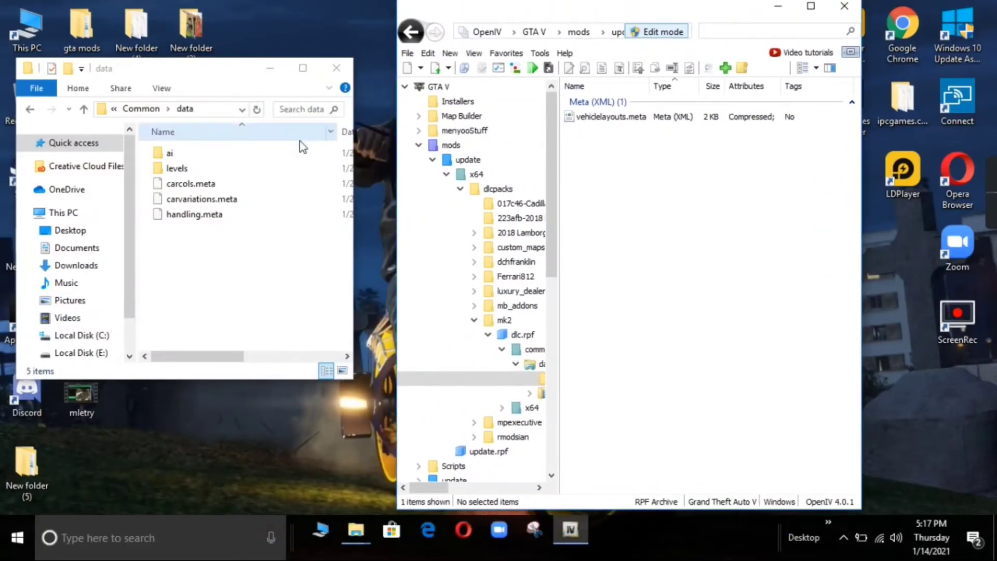
# - Open the ai folder in File Explorer and copy vehiclelayouts.meta into the archive's ai folder in OpenIV
pyautogui.click(256, 155)
pyautogui.doubleClick(256, 154)
pyautogui.click(242, 156)
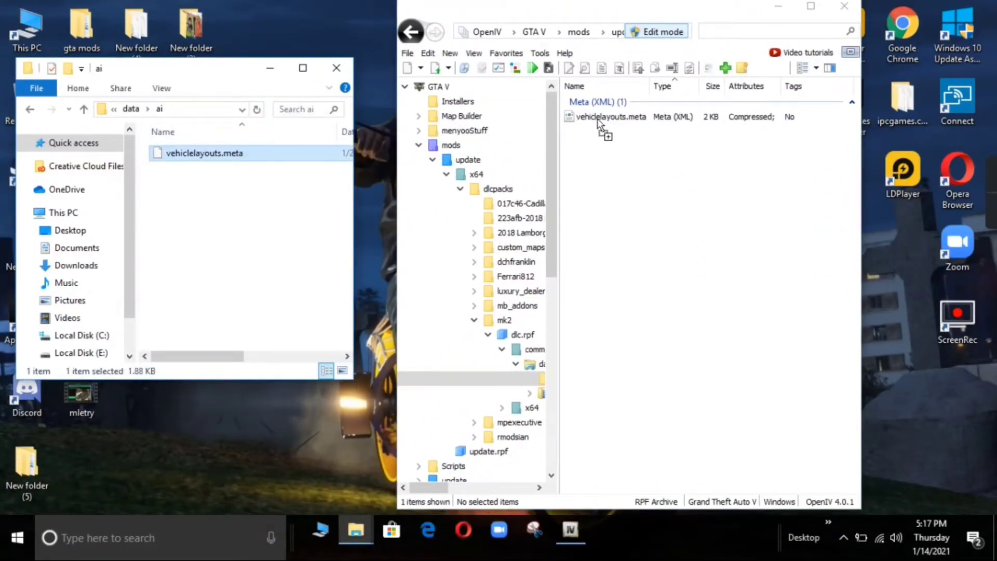
pyautogui.moveTo(604, 123); pyautogui.dragTo(607, 125)
# - Open common\data\levels\gta5 in the mk2 archive with OpenIV maximized, and restore the window beside File Explorer
pyautogui.click(811, 7)
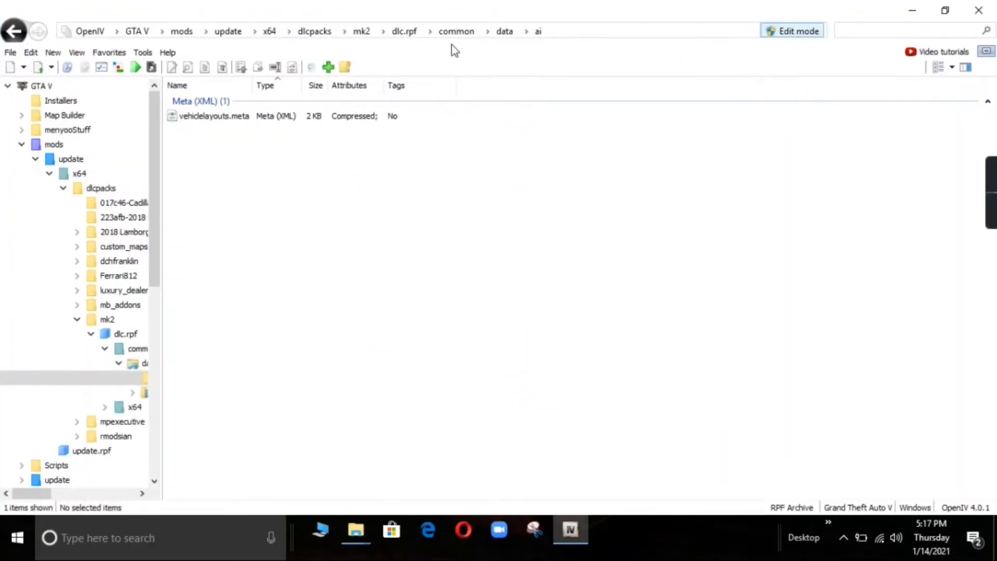
pyautogui.click(504, 32)
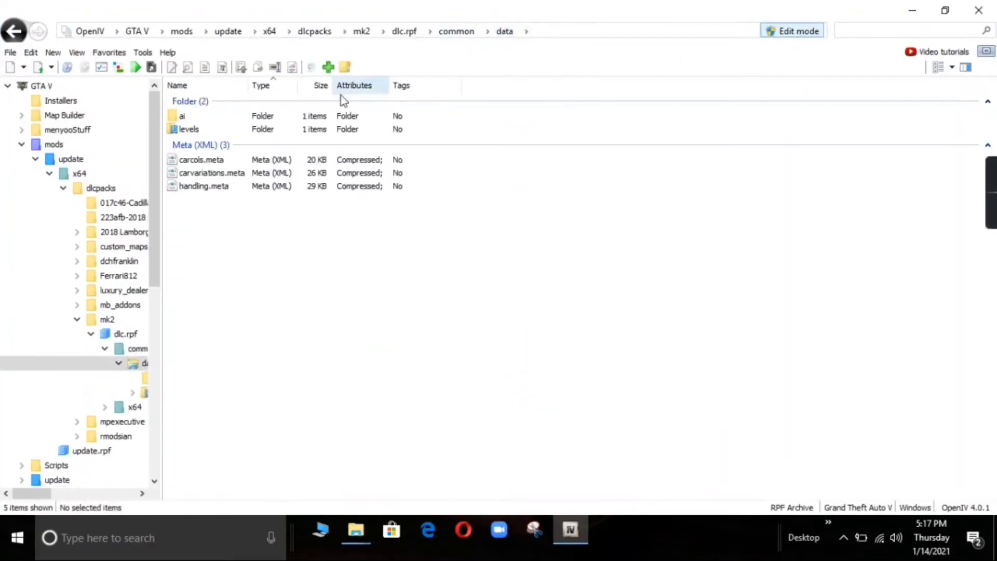
pyautogui.doubleClick(283, 128)
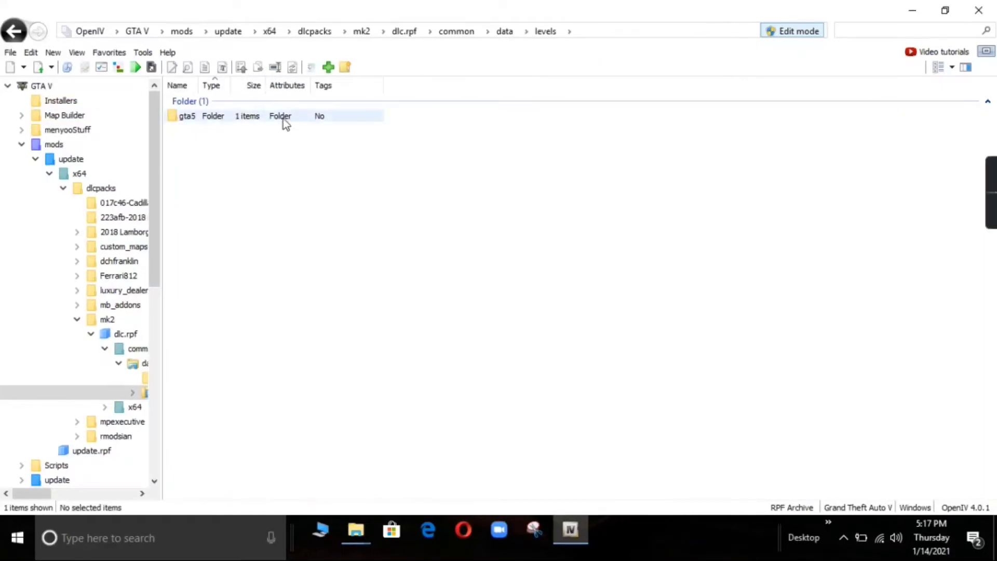
pyautogui.doubleClick(283, 119)
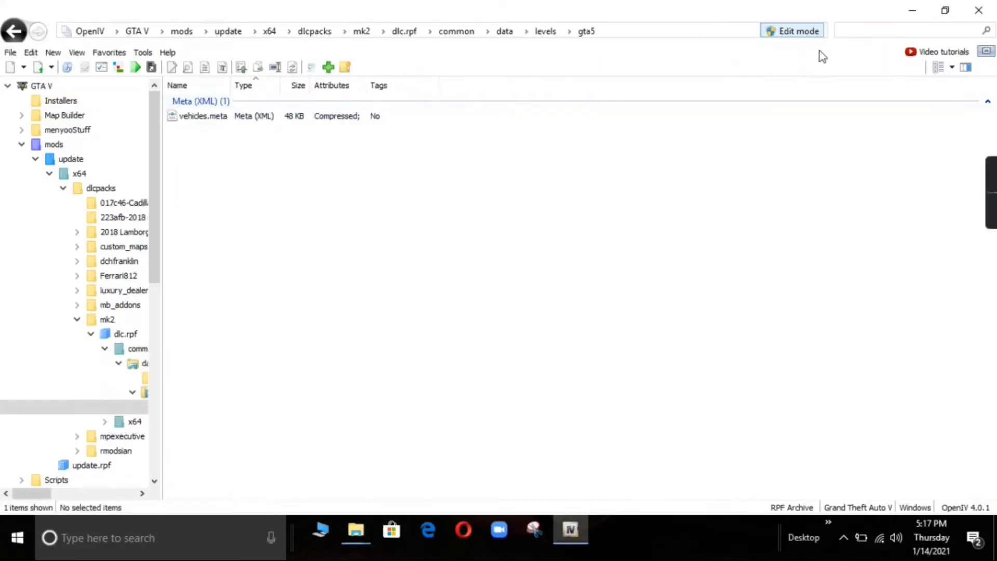
pyautogui.click(946, 11)
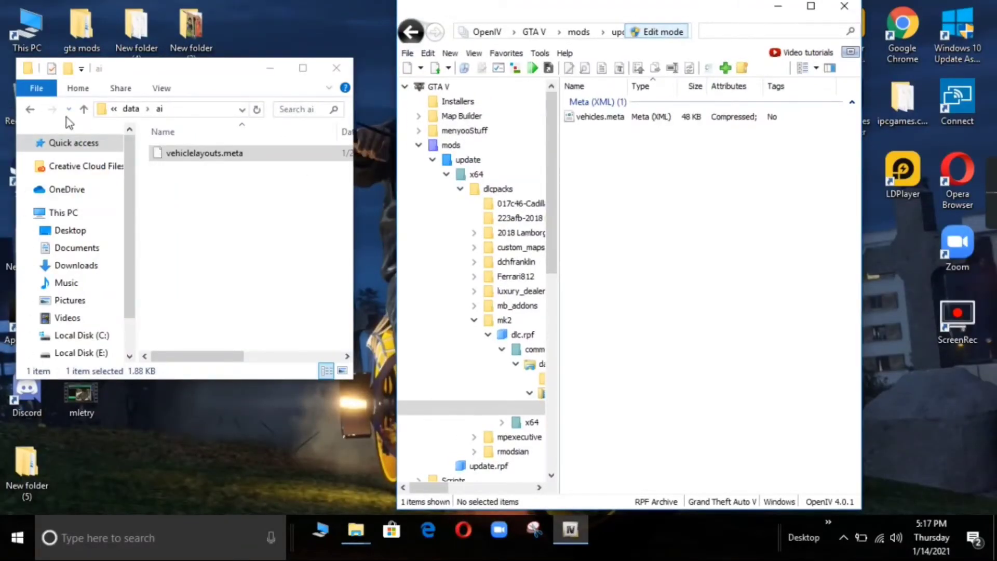
# - Open levels\gta5 in File Explorer and copy vehicles.meta into the archive's gta5 folder in OpenIV
pyautogui.click(32, 110)
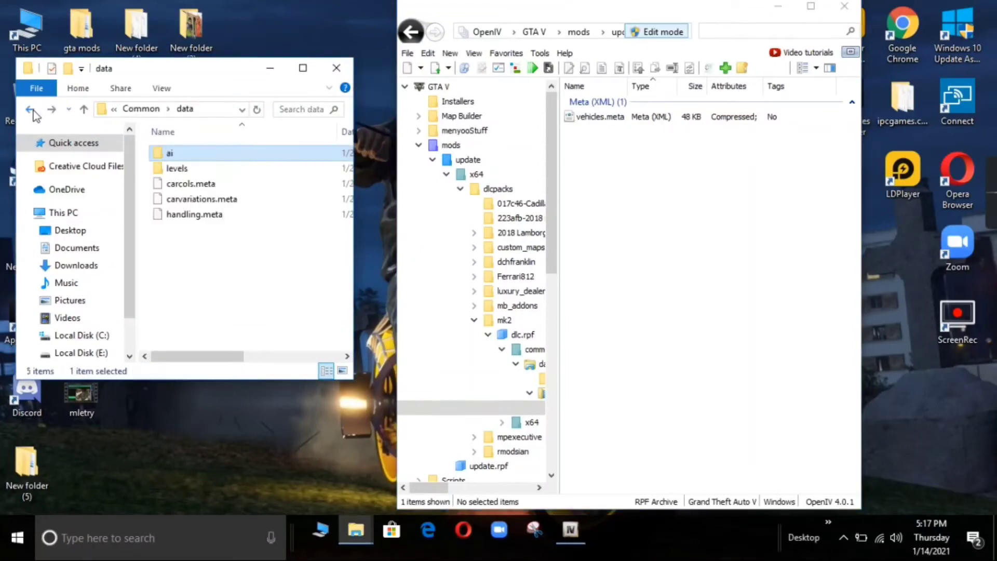
pyautogui.doubleClick(208, 170)
pyautogui.doubleClick(205, 158)
pyautogui.click(203, 157)
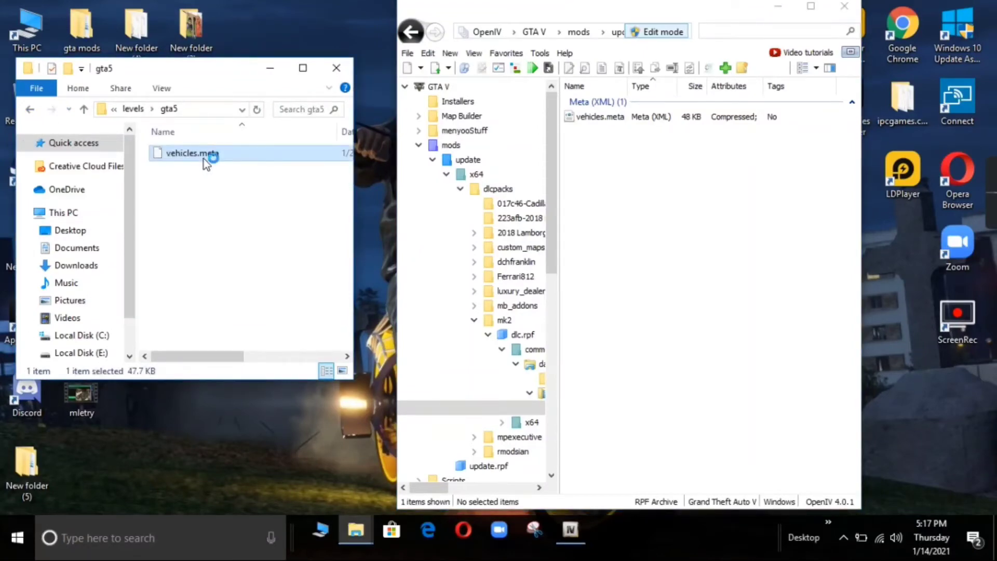
pyautogui.doubleClick(201, 156)
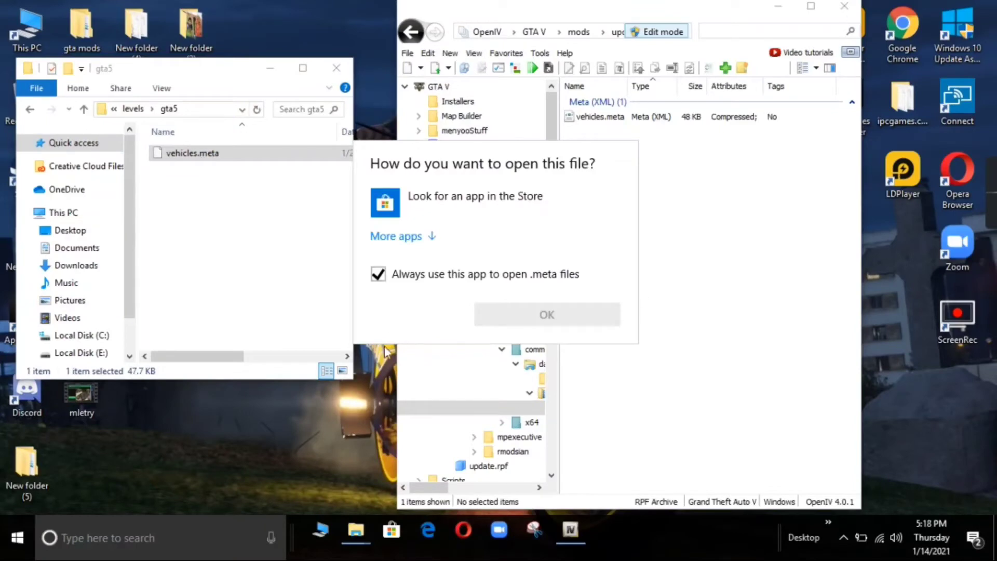
pyautogui.press('Escape')
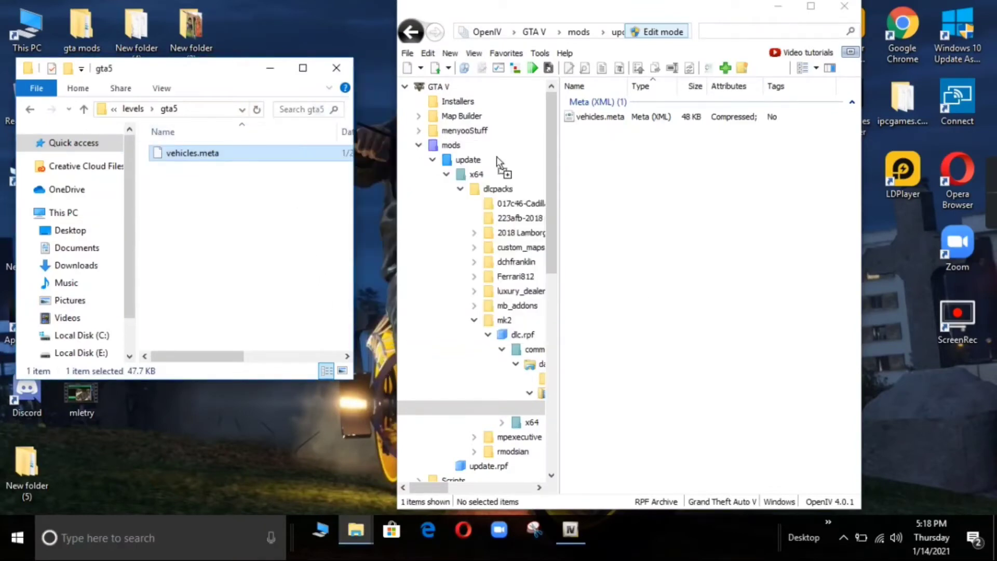
pyautogui.moveTo(618, 118); pyautogui.dragTo(618, 115)
# - Return both windows to the data folder and copy carcols.meta, carvariations.meta and handling.meta into the archive's data folder
pyautogui.click(811, 6)
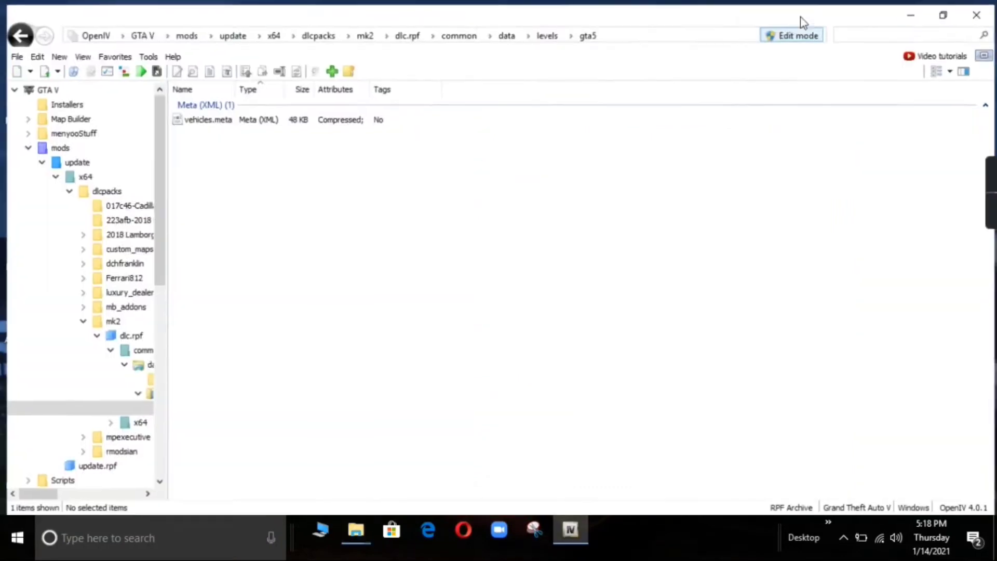
pyautogui.click(13, 30)
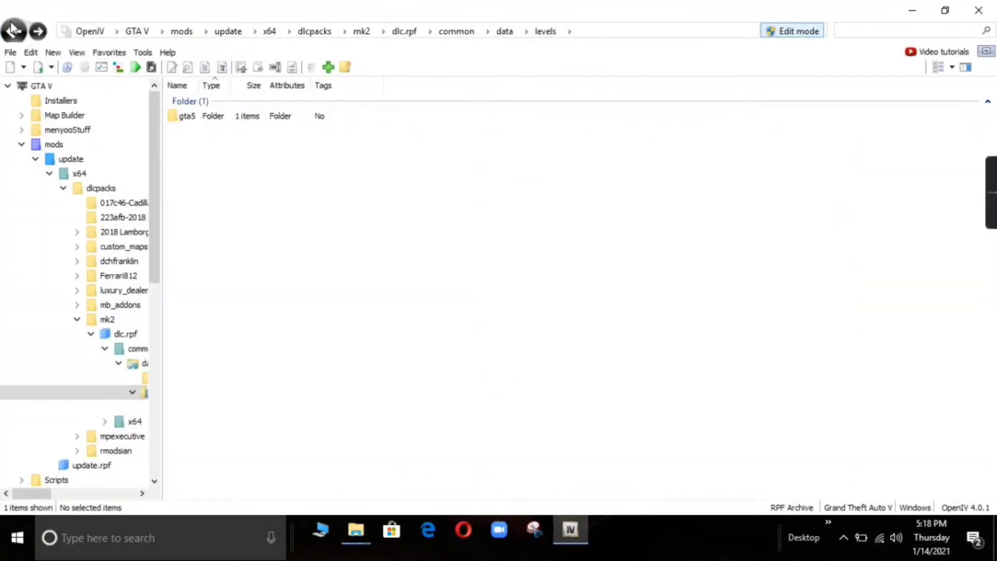
pyautogui.click(13, 30)
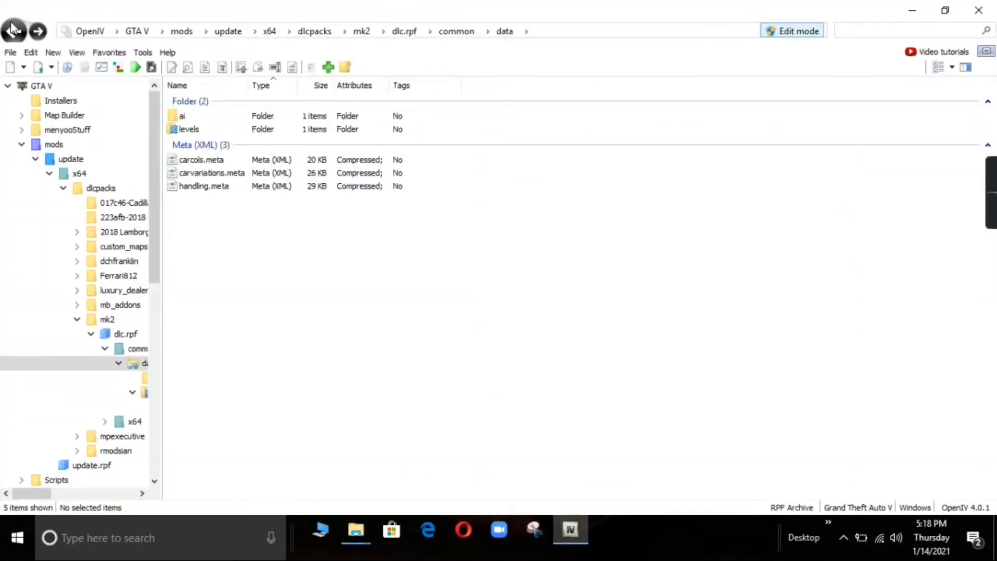
pyautogui.click(945, 10)
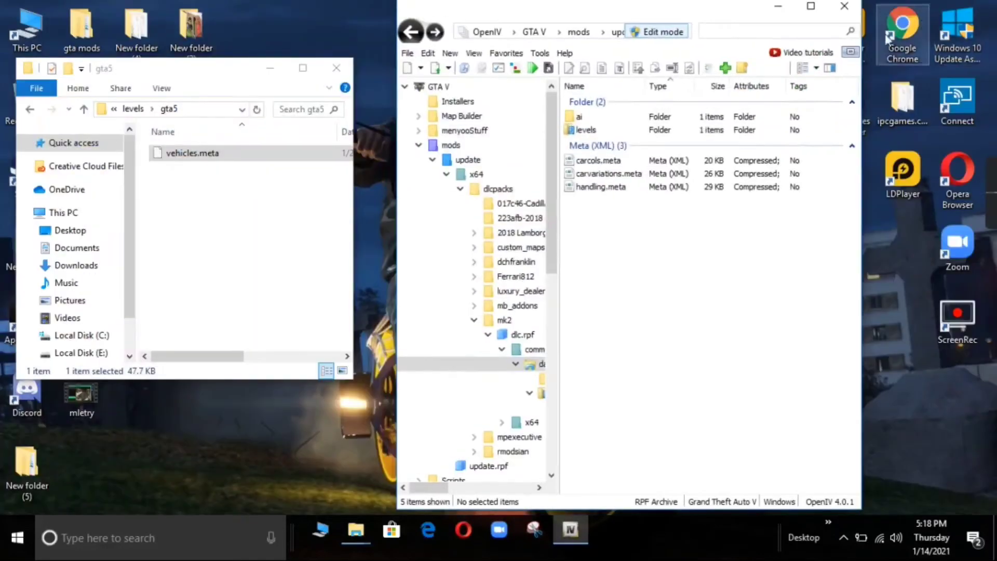
pyautogui.click(31, 109)
pyautogui.click(31, 110)
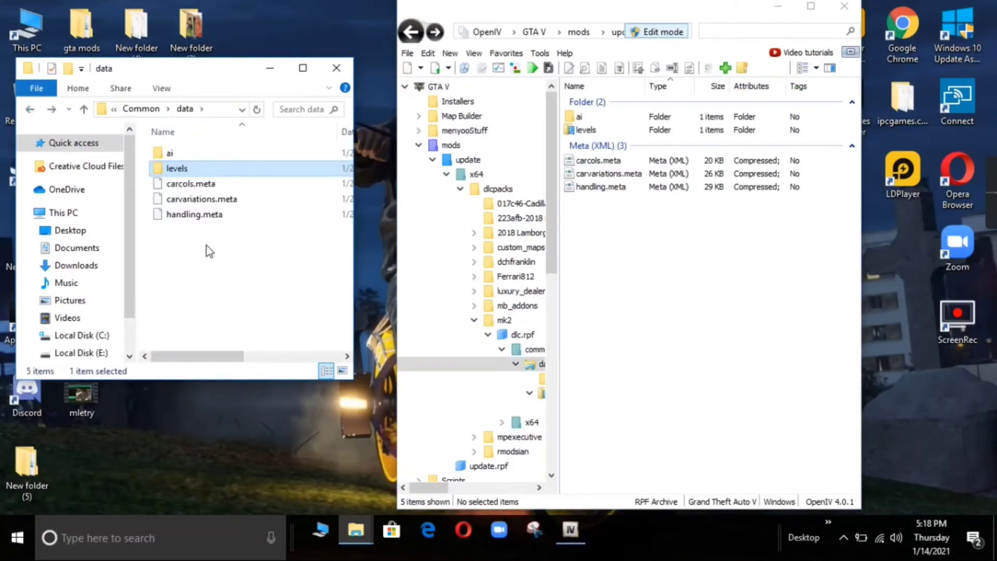
pyautogui.moveTo(209, 251); pyautogui.dragTo(494, 194)
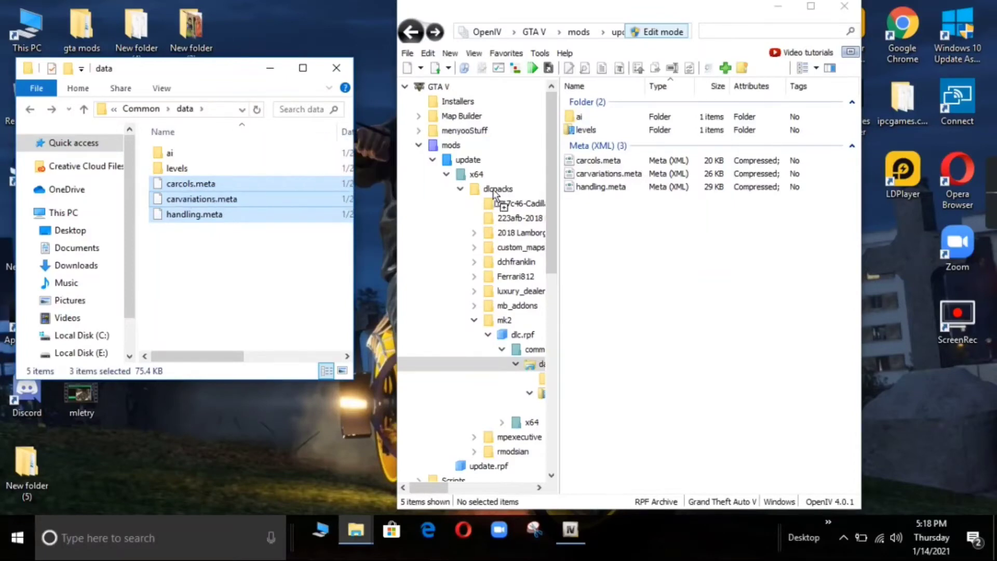
pyautogui.moveTo(602, 182); pyautogui.dragTo(604, 172)
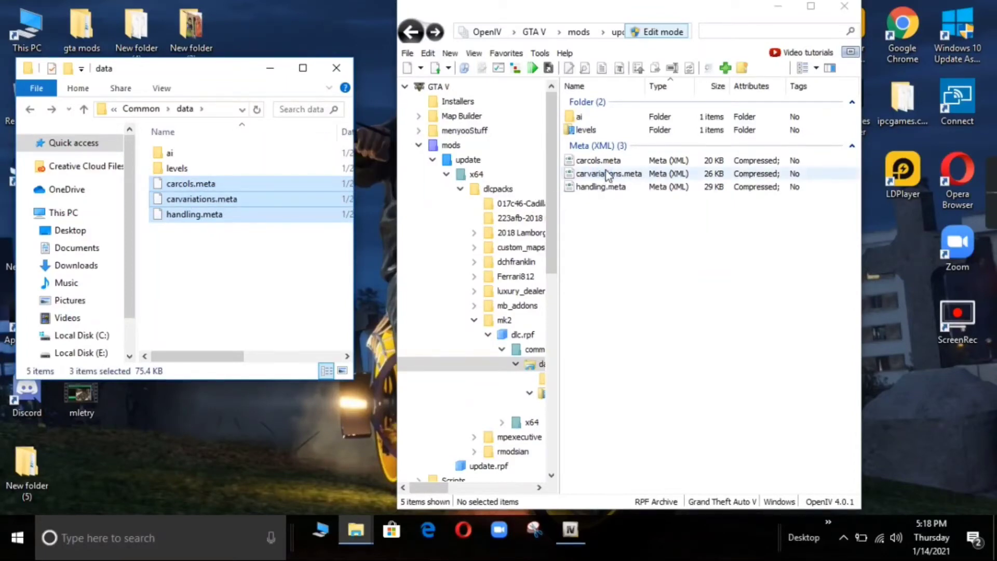
# - Go back to the mk2 archive's root in OpenIV and open its x64\data\lang folder
pyautogui.click(412, 32)
pyautogui.click(412, 32)
pyautogui.click(411, 33)
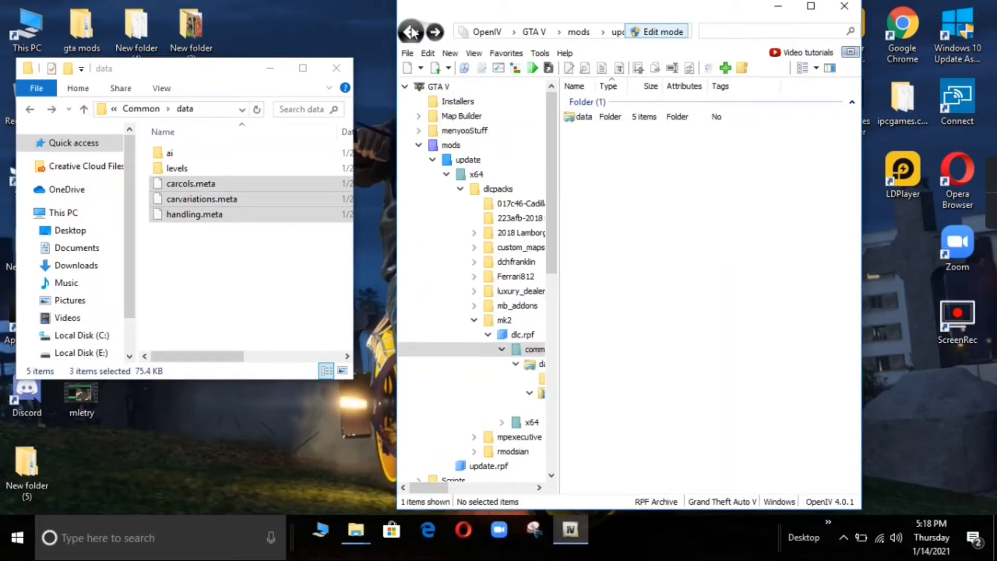
pyautogui.click(411, 32)
pyautogui.click(413, 32)
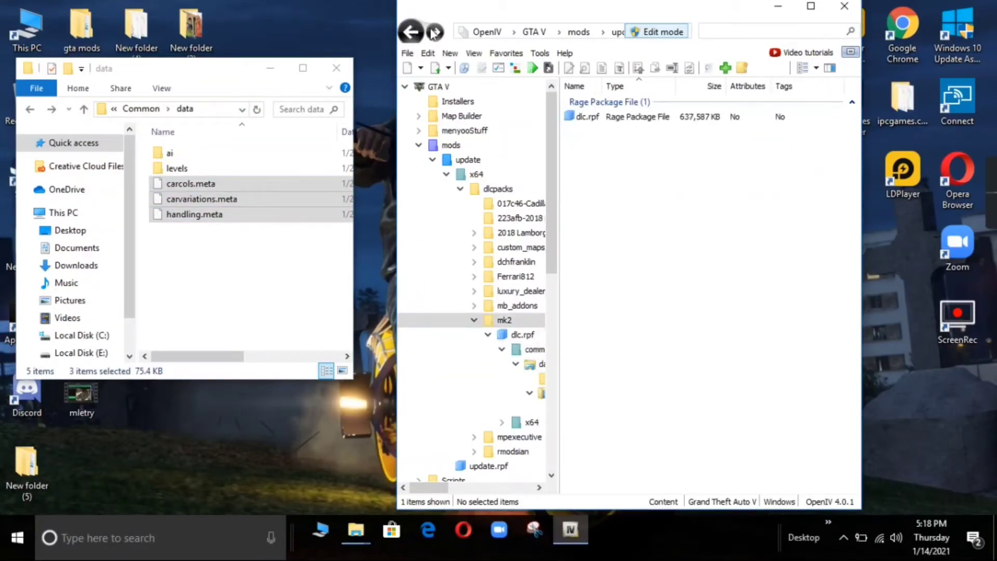
pyautogui.click(434, 32)
pyautogui.doubleClick(579, 129)
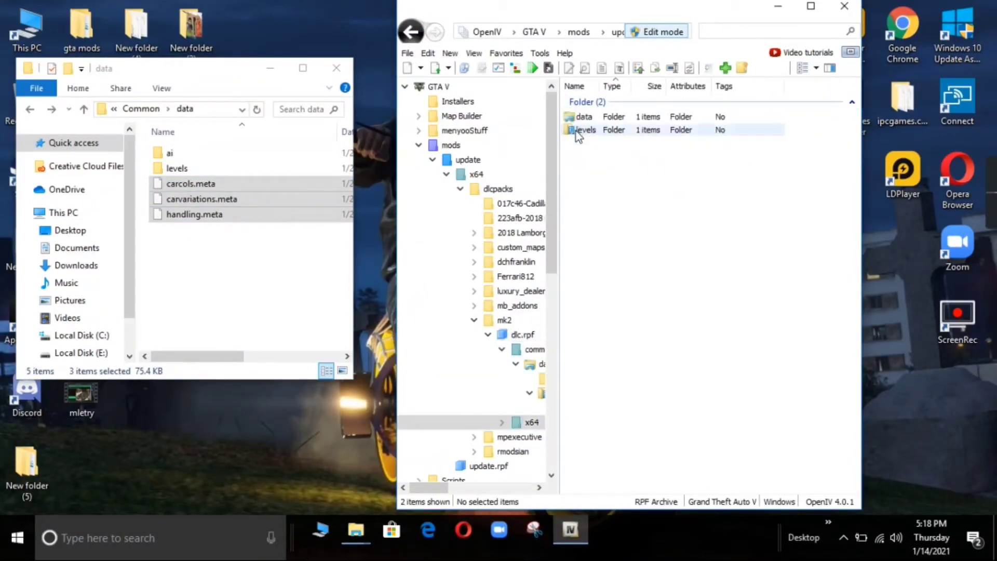
pyautogui.doubleClick(576, 117)
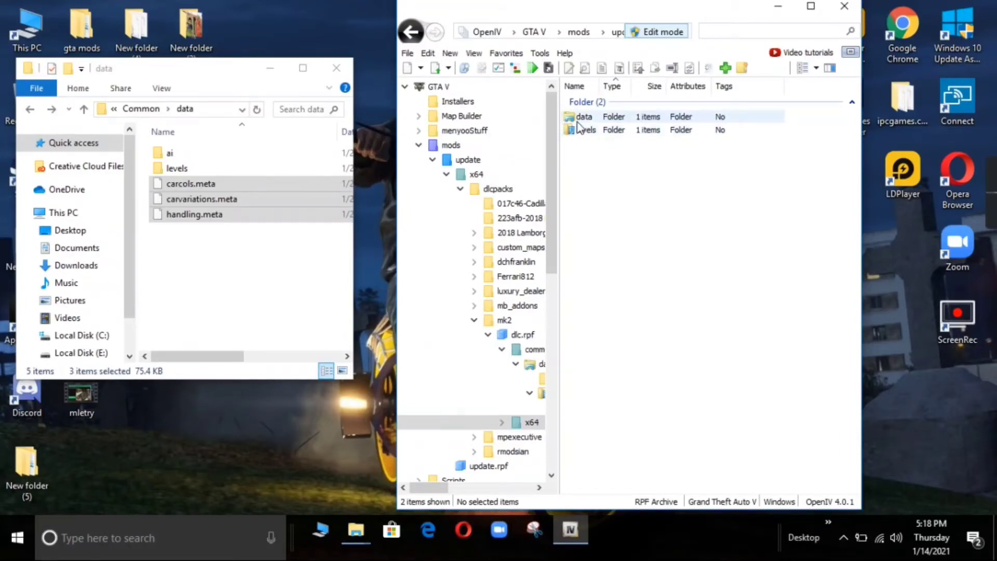
pyautogui.doubleClick(580, 117)
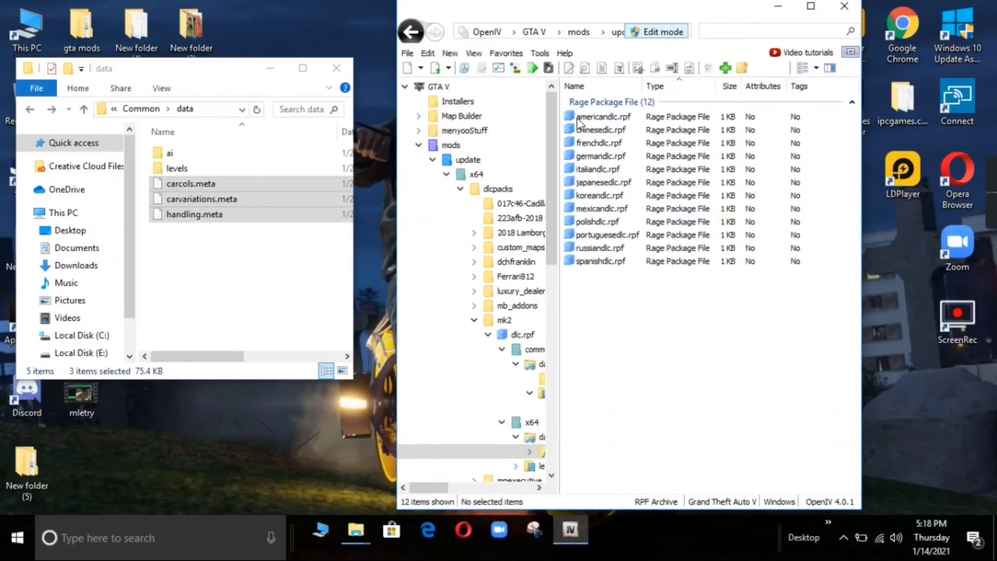
# - Open dlc.rpf\X64\levels\gta5\vehicles\mk2vehicles.rpf of the TUMBLERNEW mk2 folder in File Explorer
pyautogui.click(32, 109)
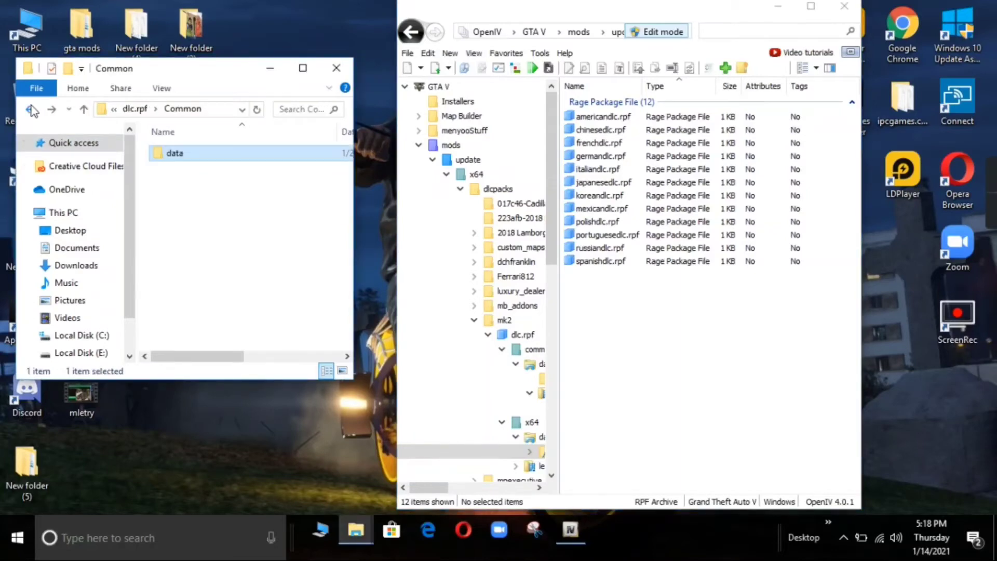
pyautogui.click(32, 109)
pyautogui.click(33, 109)
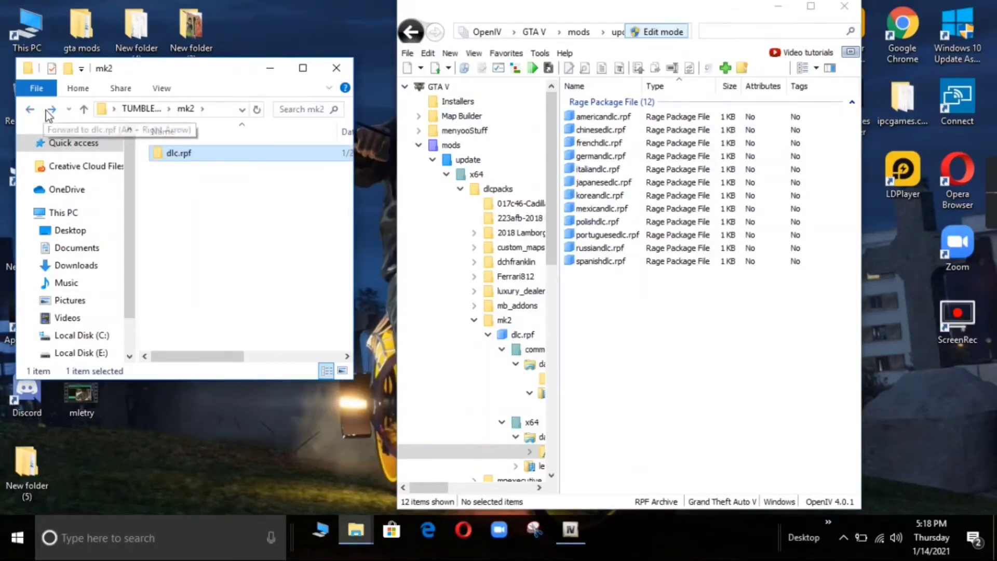
pyautogui.hotkey('alt', 'Right')
pyautogui.doubleClick(171, 167)
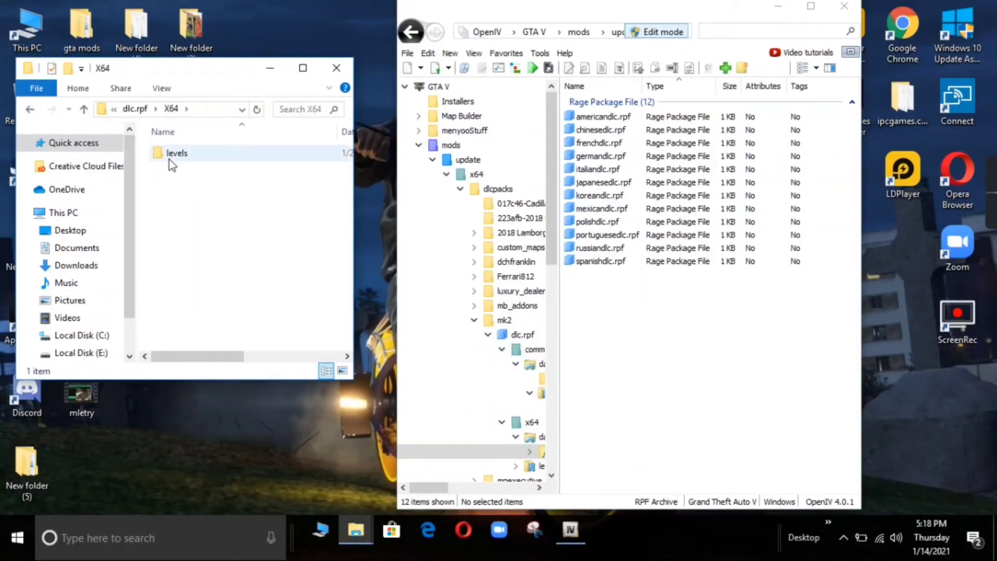
pyautogui.doubleClick(170, 158)
pyautogui.doubleClick(169, 157)
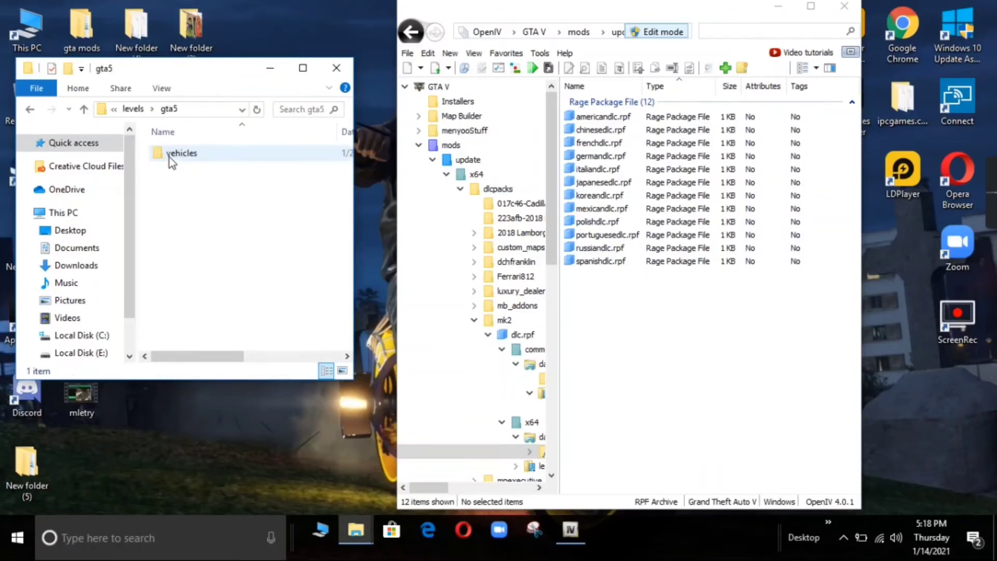
pyautogui.click(169, 157)
pyautogui.doubleClick(169, 156)
pyautogui.doubleClick(170, 157)
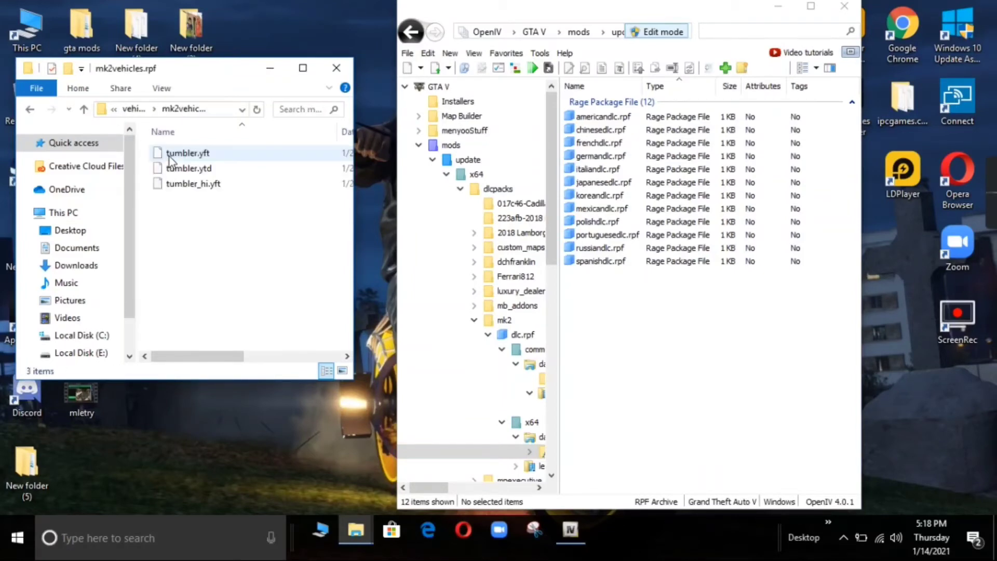
# - Return to the mk2 archive's root in OpenIV and open x64\levels\gta5\vehicles\mk2vehicles.rpf
pyautogui.click(423, 34)
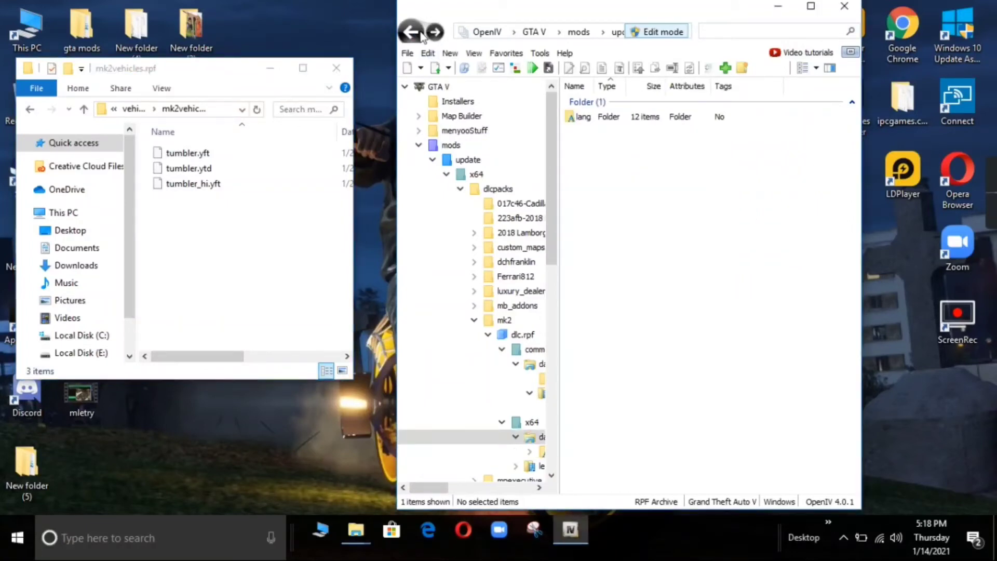
pyautogui.click(423, 34)
pyautogui.click(422, 34)
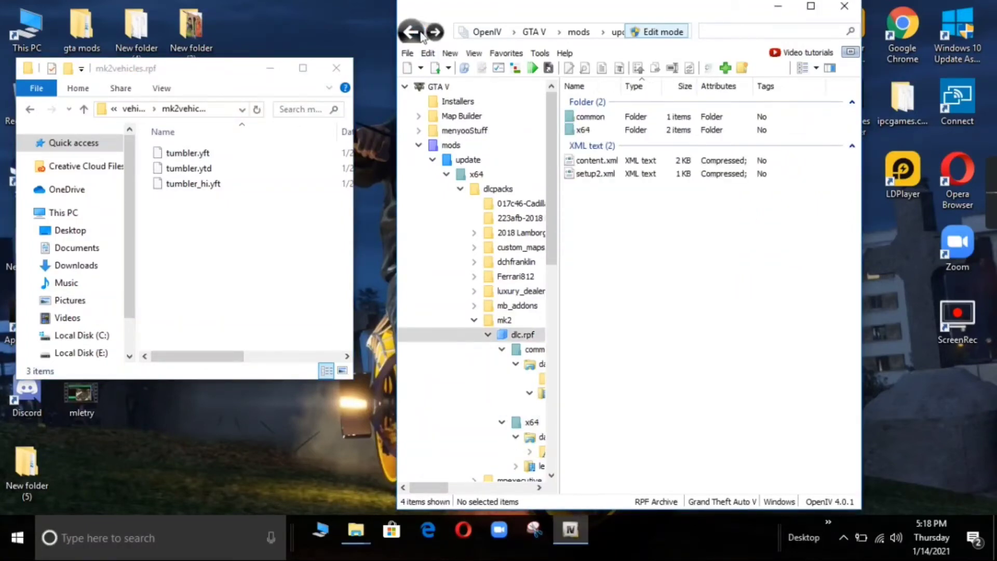
pyautogui.doubleClick(614, 130)
pyautogui.click(614, 131)
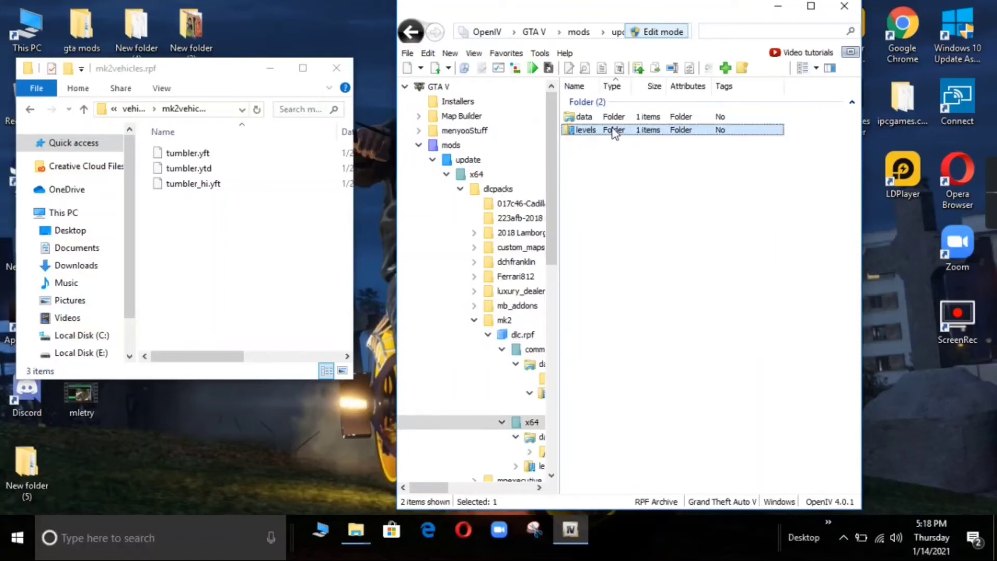
pyautogui.doubleClick(615, 130)
pyautogui.doubleClick(606, 118)
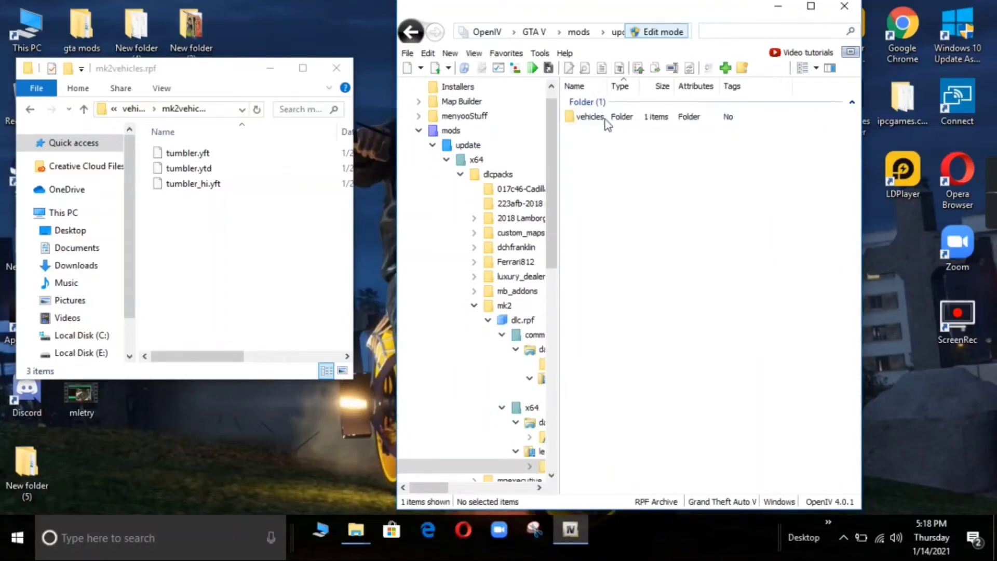
pyautogui.doubleClick(605, 118)
pyautogui.doubleClick(605, 118)
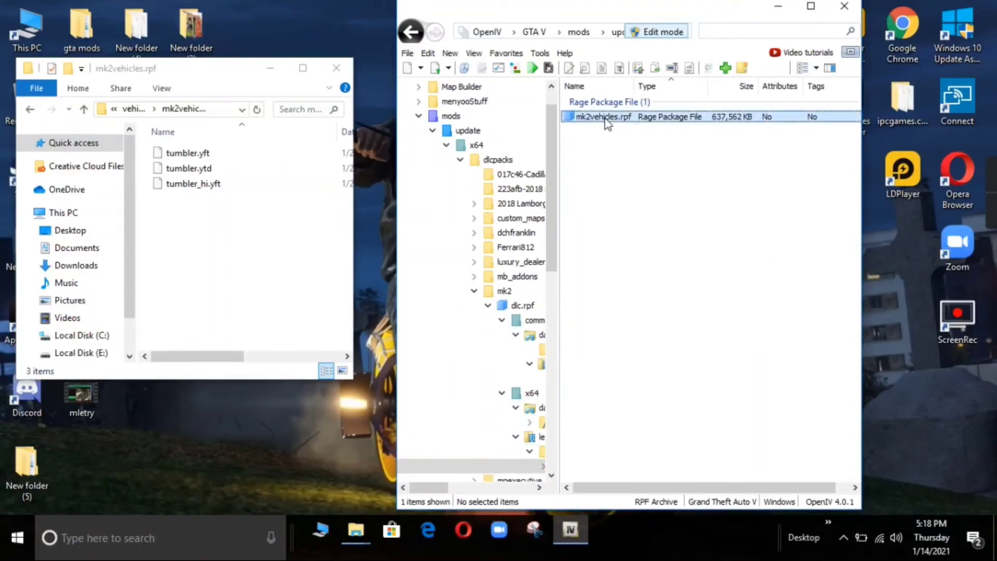
# - Copy tumbler.yft, tumbler.ytd and tumbler_hi.yft from File Explorer into the archive's mk2vehicles.rpf and maximize OpenIV
pyautogui.moveTo(332, 213); pyautogui.dragTo(156, 146)
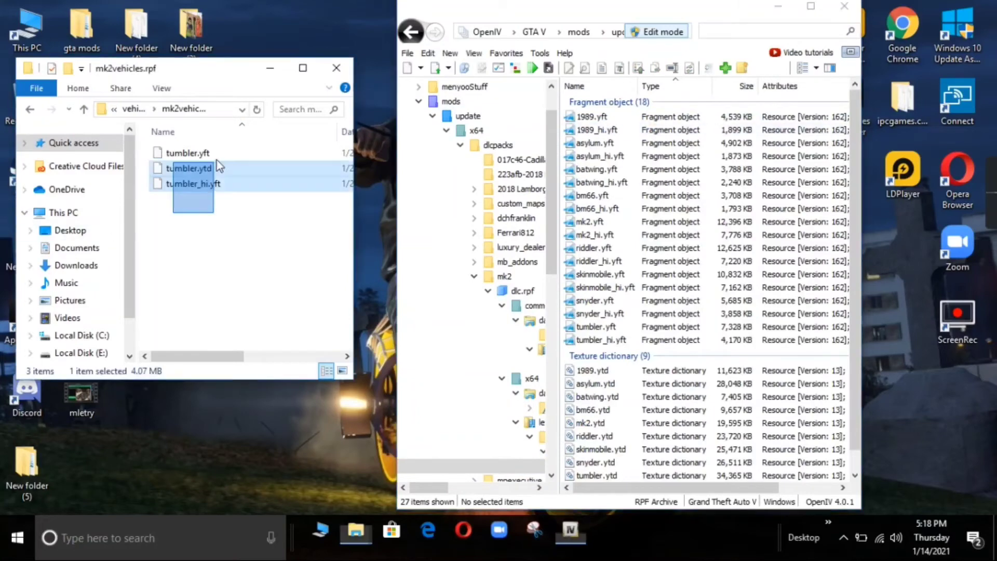
pyautogui.moveTo(223, 148); pyautogui.dragTo(628, 321)
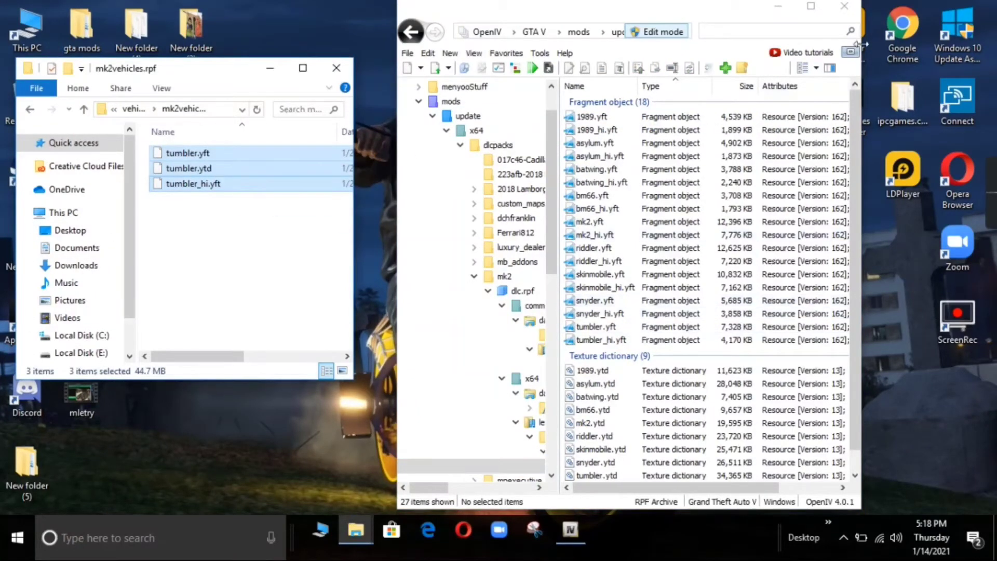
pyautogui.click(812, 6)
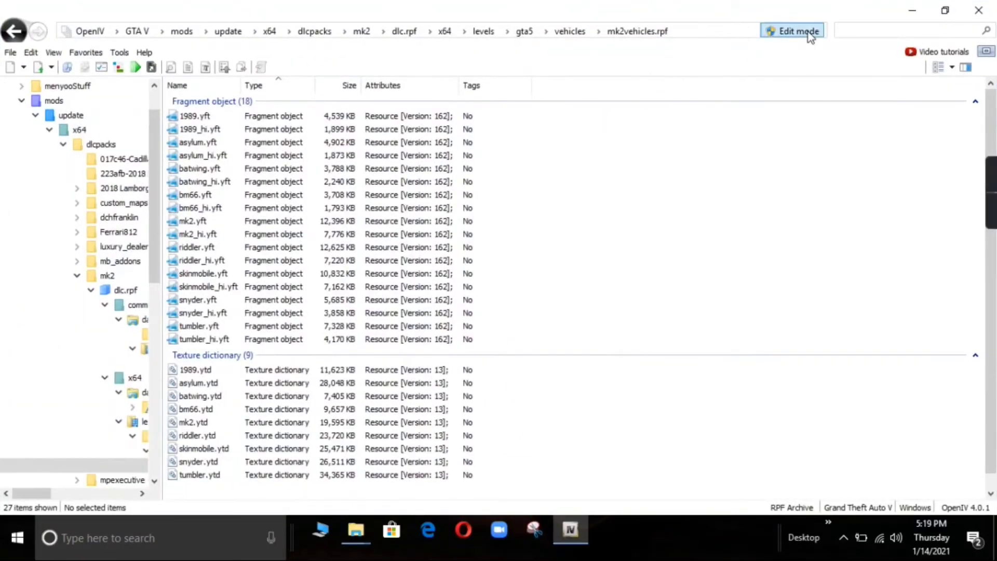
# - Close OpenIV and File Explorer, and launch Grand Theft Auto V
pyautogui.click(979, 10)
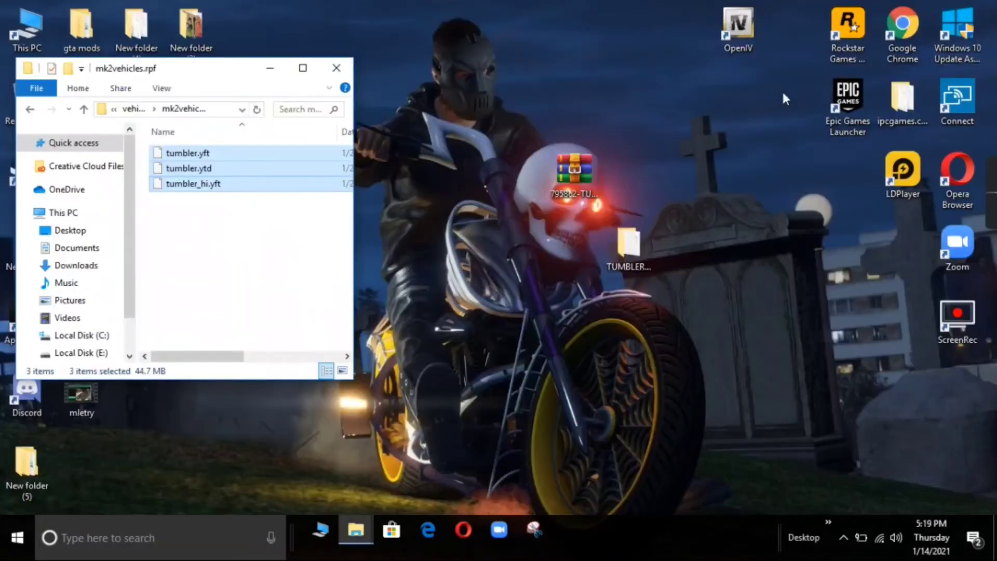
pyautogui.click(337, 67)
pyautogui.click(100, 96)
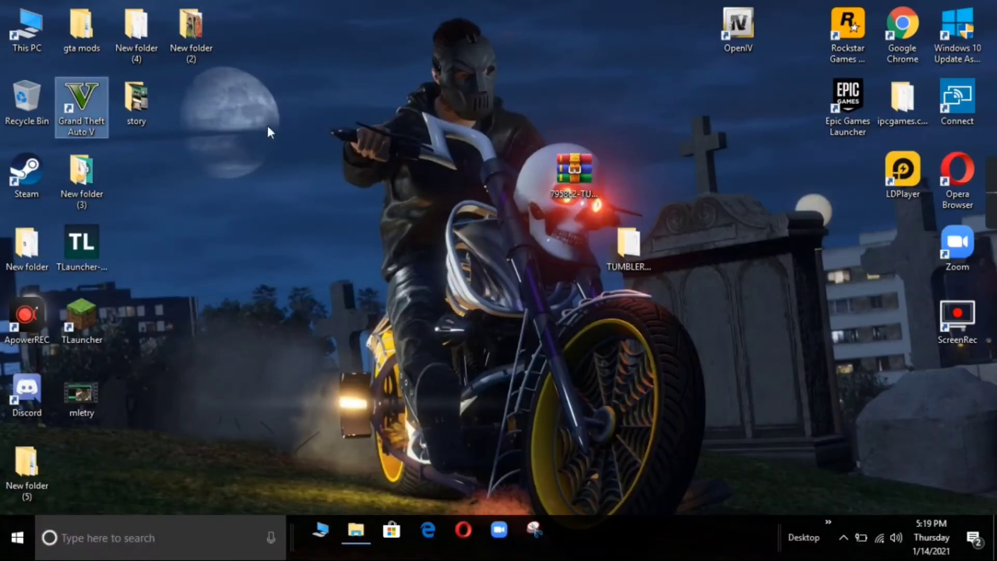
pyautogui.moveTo(989, 218)
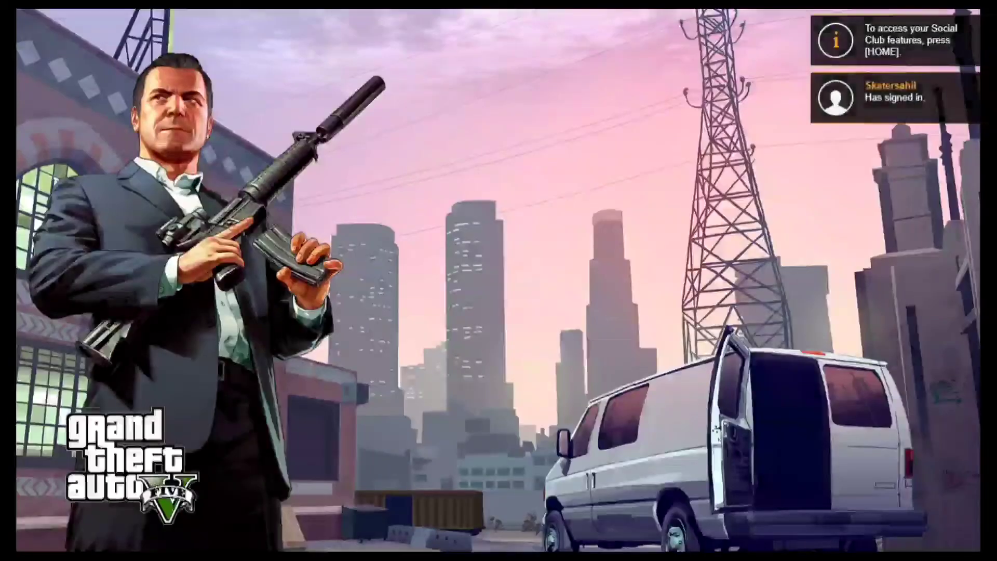
pyautogui.click(839, 507)
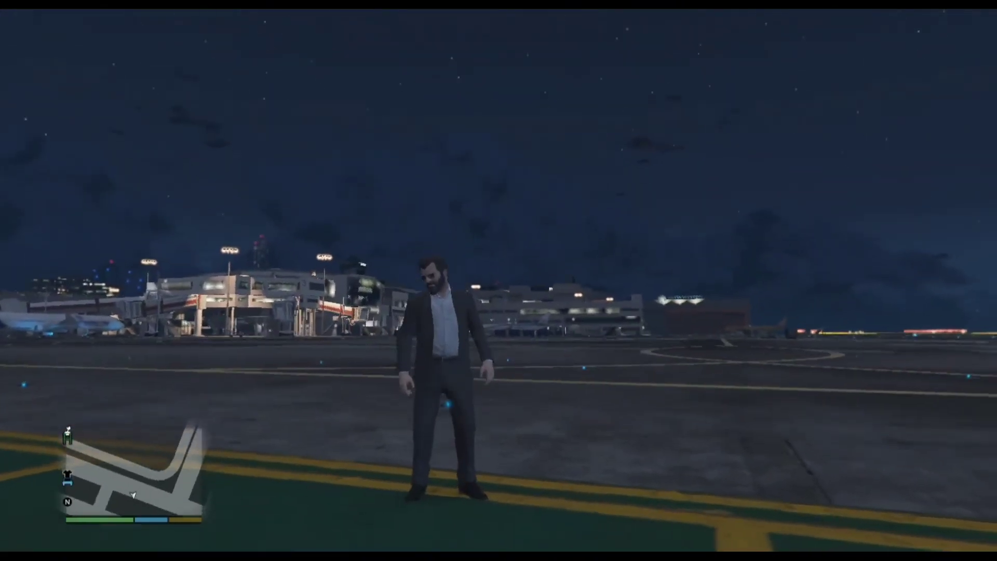
# - Open Menyoo's Object Spooner and go to the model-name entry for spawning a vehicle into the world
pyautogui.press('F8')
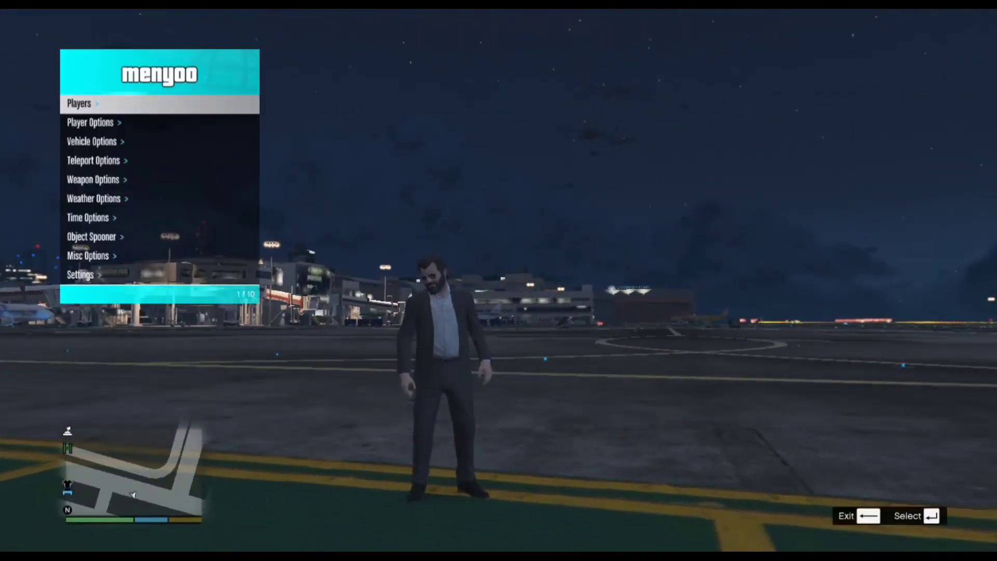
pyautogui.press('Down')
pyautogui.press('Down')
pyautogui.press('Down')
pyautogui.press('Down')
pyautogui.press('Down')
pyautogui.press('Down')
pyautogui.press('Down')
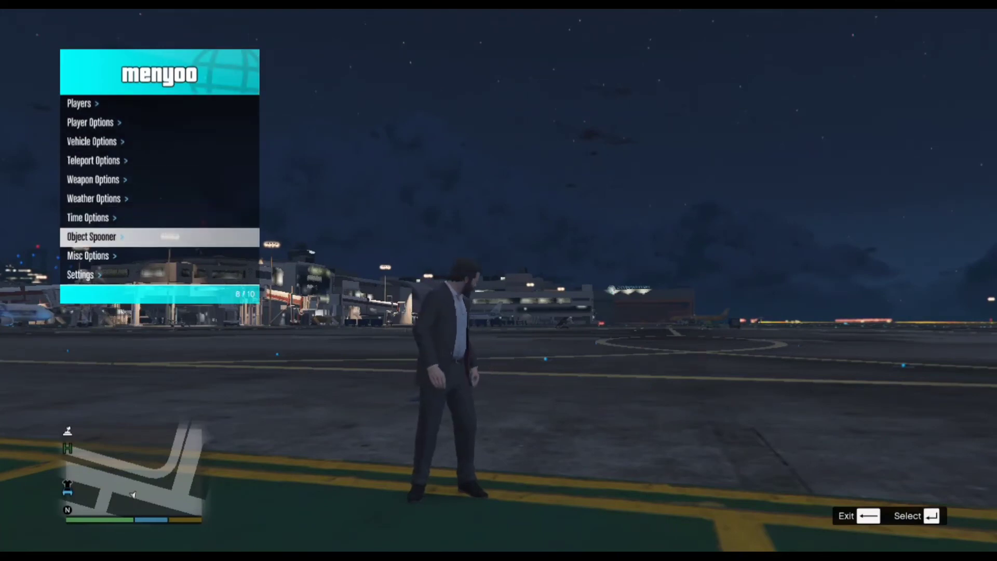
pyautogui.press('Return')
pyautogui.press('Down')
pyautogui.press('Return')
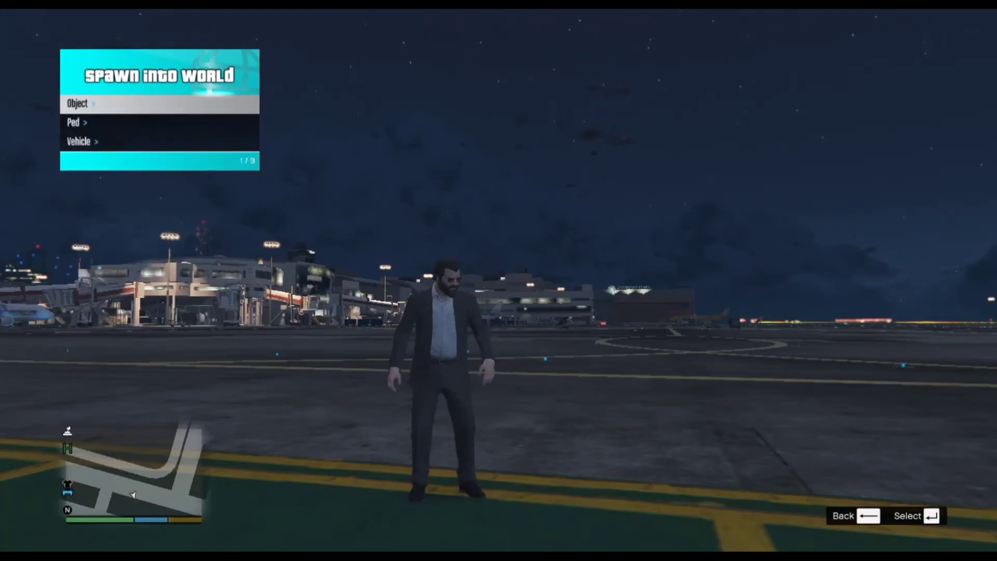
pyautogui.press('Up')
pyautogui.press('Return')
pyautogui.press('Up')
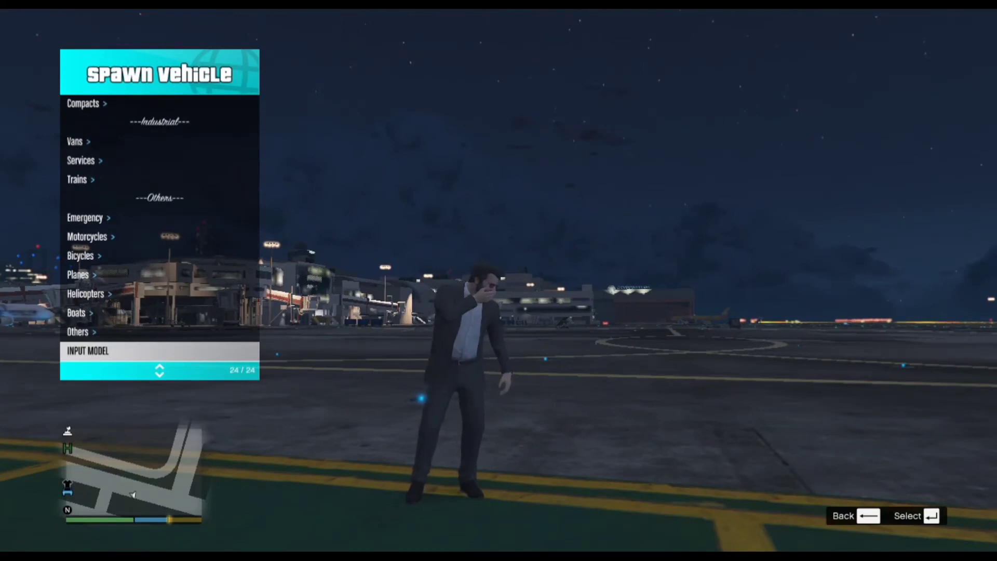
# - Spawn the vehicle model "tumbler" and close Menyoo
pyautogui.press('Return')
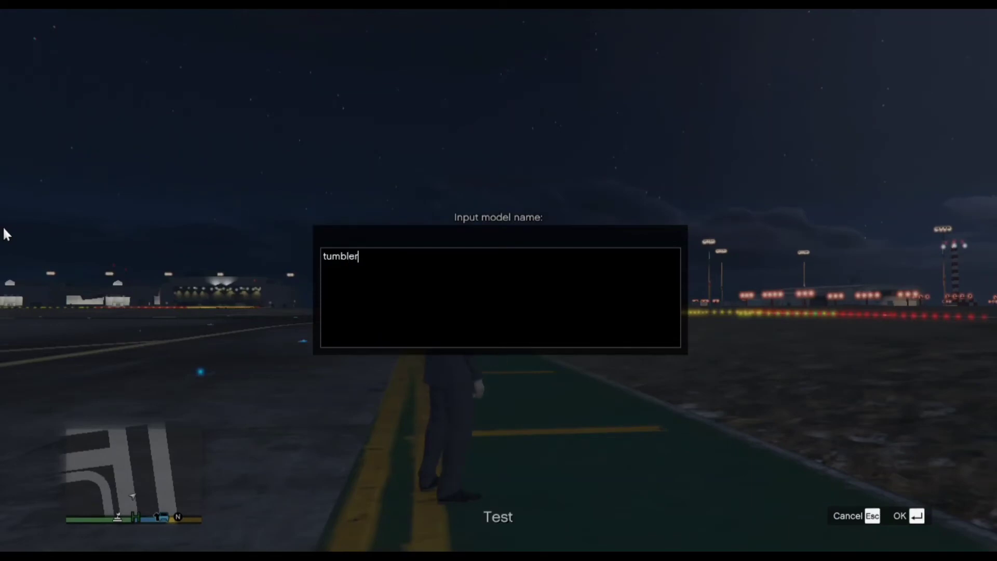
pyautogui.press('Return')
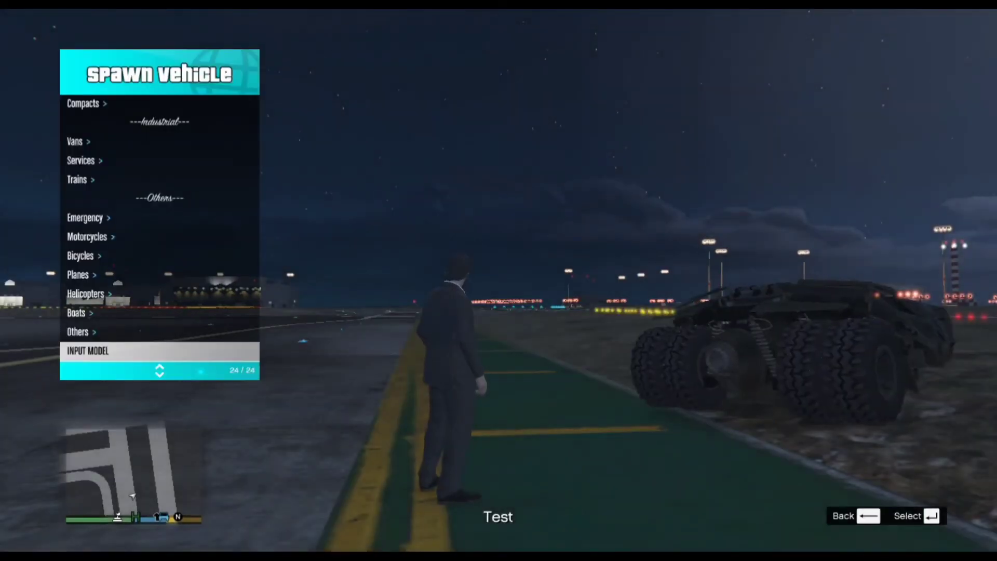
pyautogui.press('BackSpace')
pyautogui.press('BackSpace')
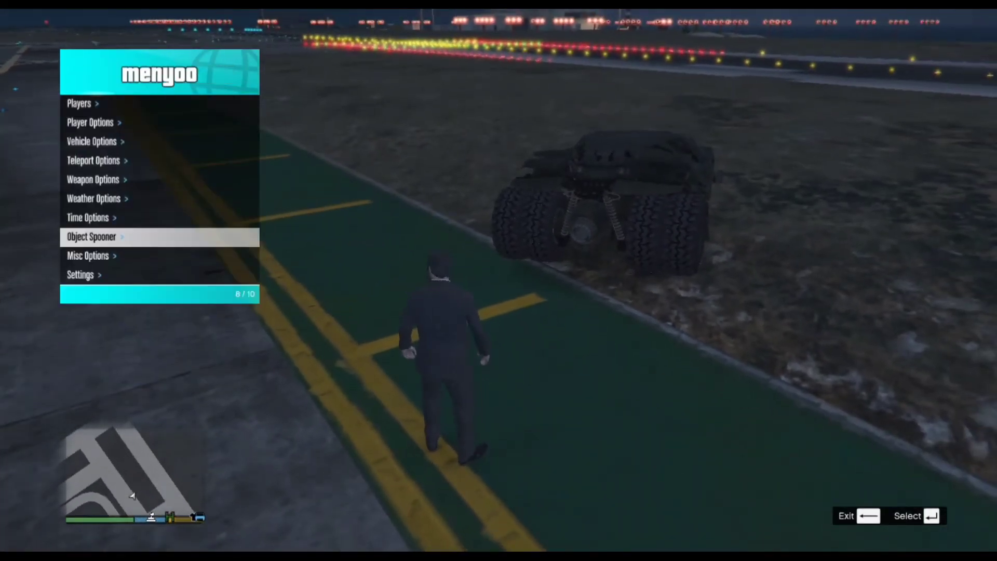
pyautogui.press('BackSpace')
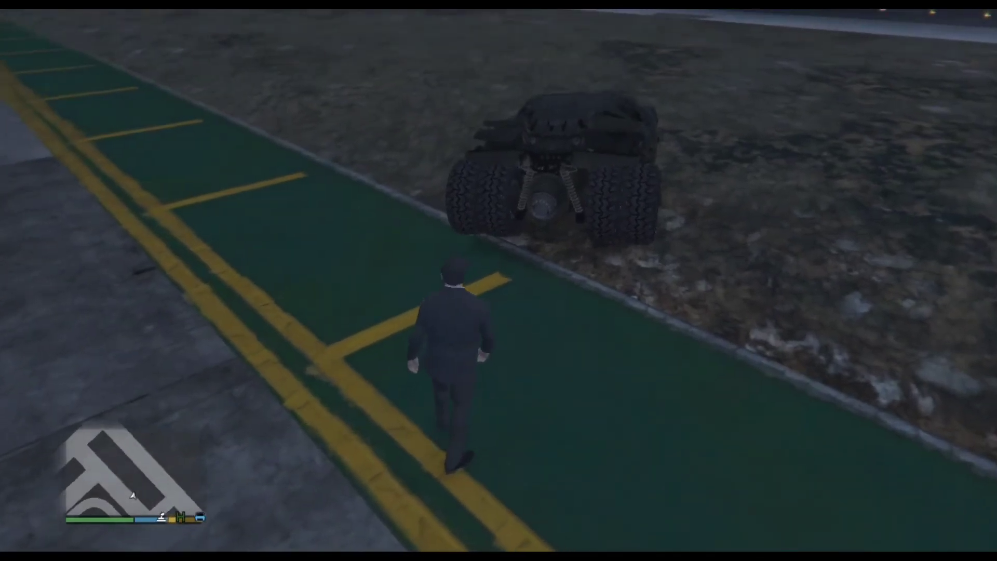
# - Walk to the Tumbler, test-drive it around the airport tarmac and get out
pyautogui.press('w')
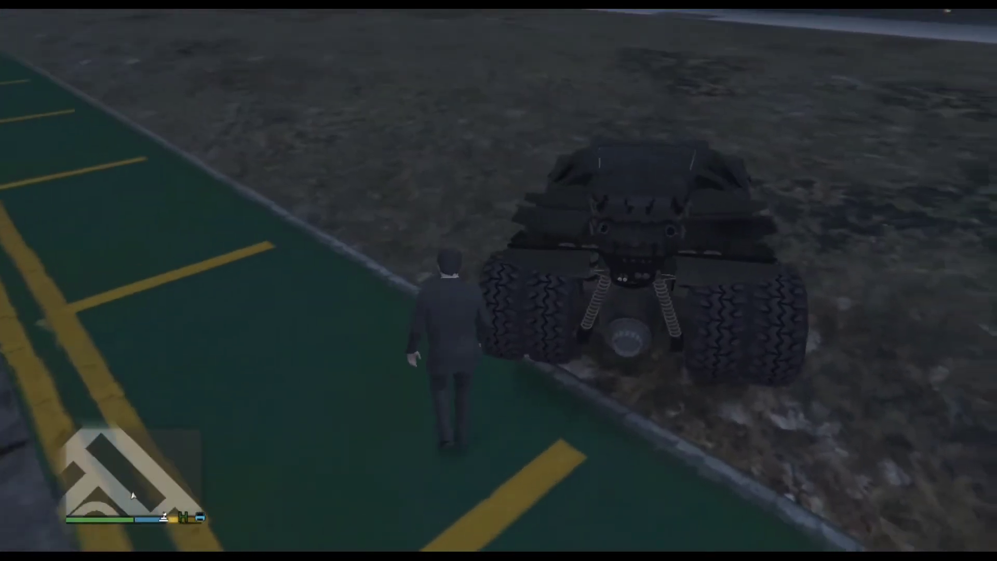
pyautogui.press('f')
pyautogui.press('w')
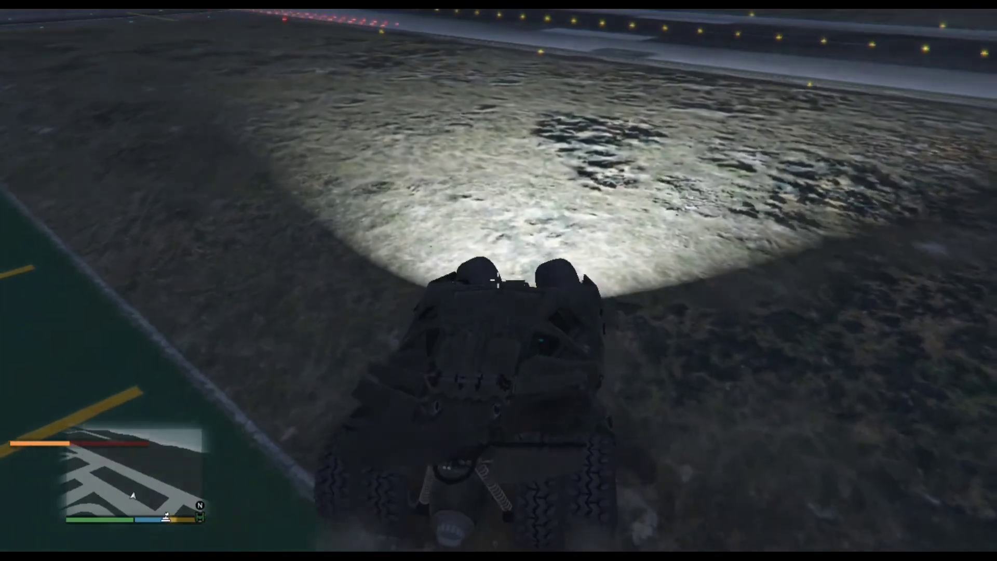
pyautogui.press('a')
pyautogui.press('w')
pyautogui.press('a')
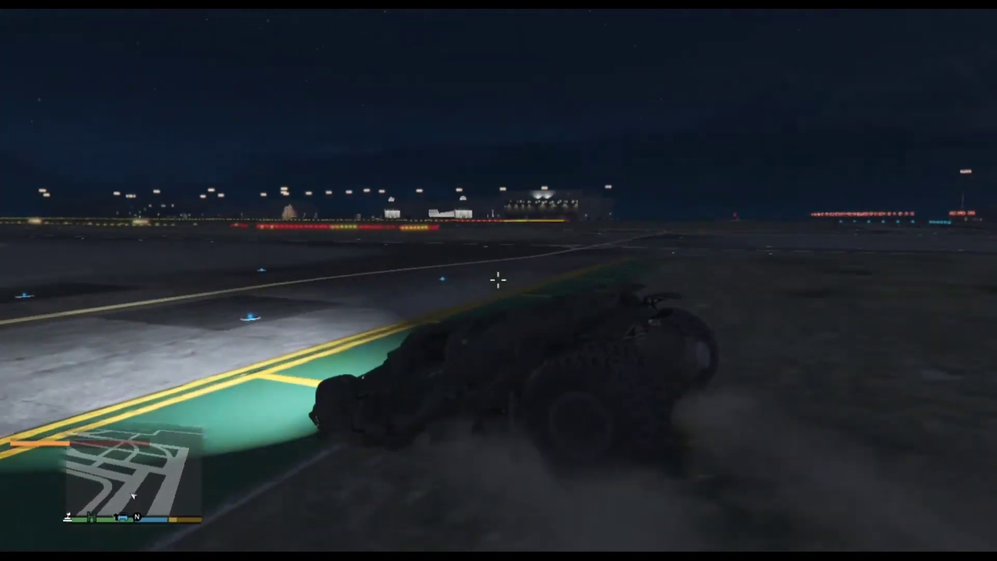
pyautogui.press('w')
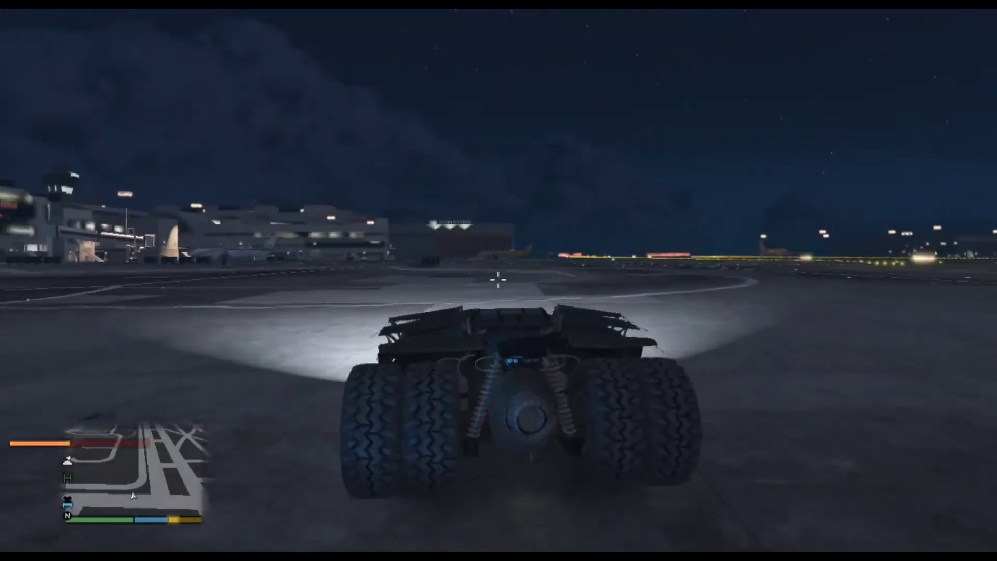
pyautogui.press('a')
pyautogui.press('w')
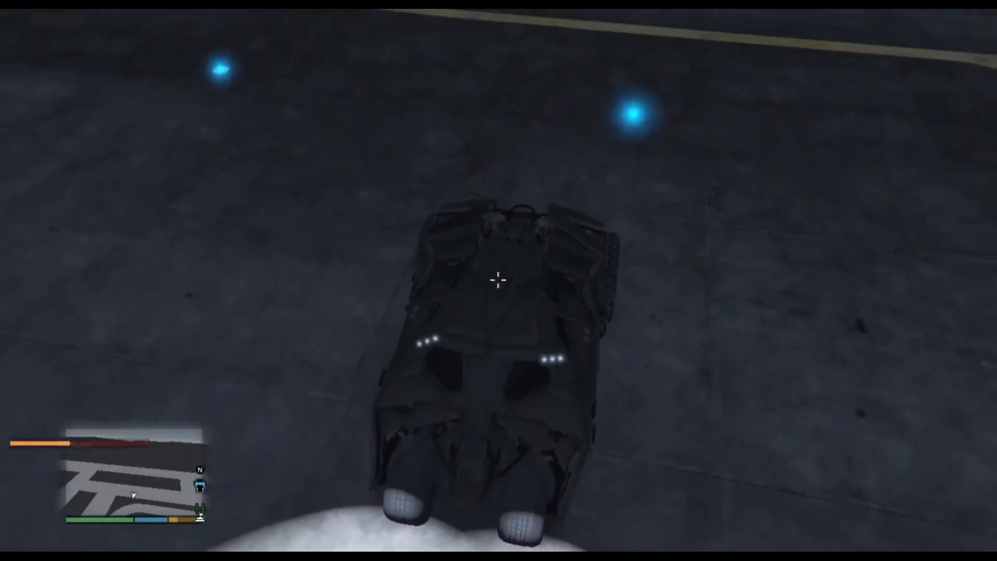
pyautogui.press('f')
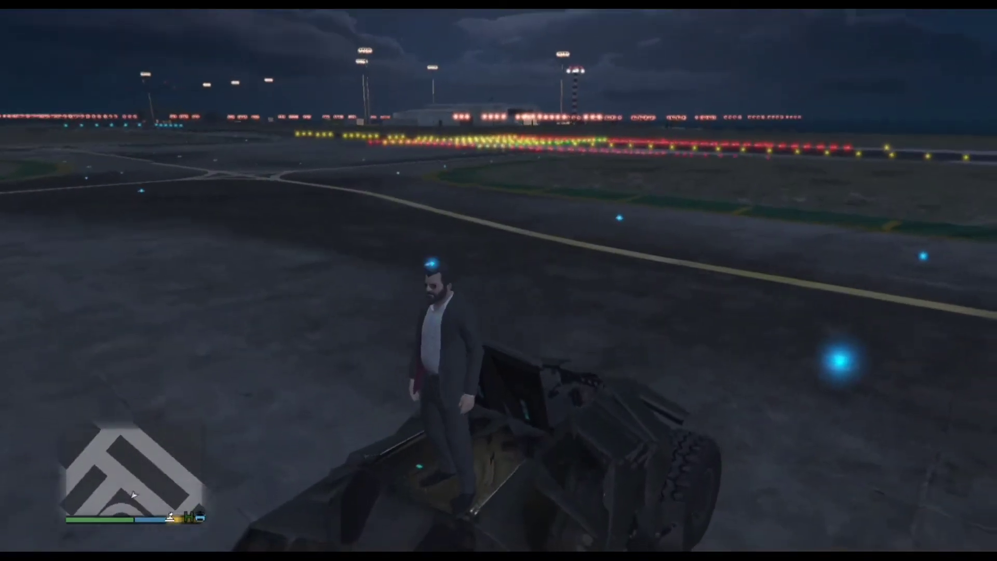
pyautogui.press('f')
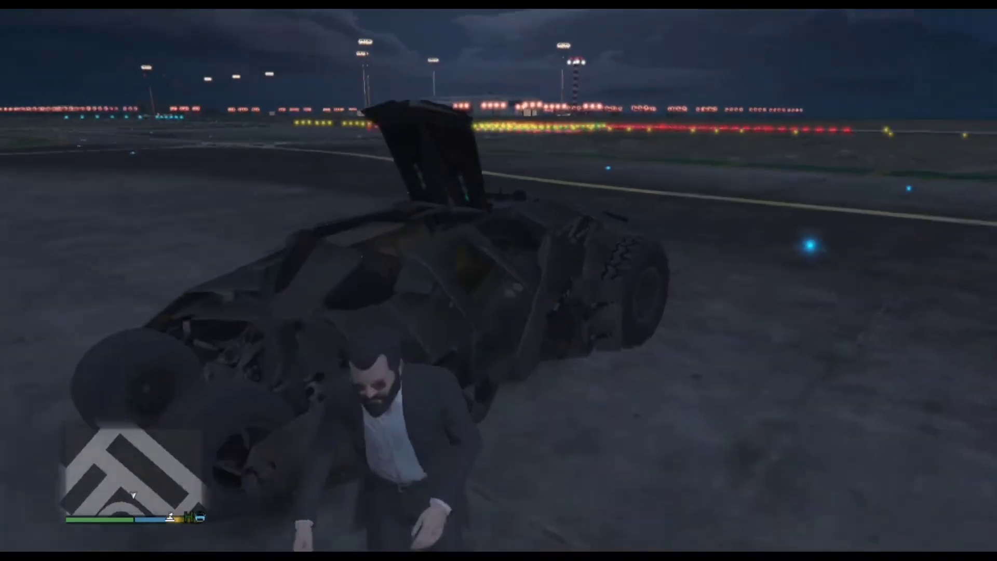
# - Target the parked Tumbler with the Object Spooner's free camera and open its property menu without the overlapping Central Locking menu
pyautogui.press('F7')
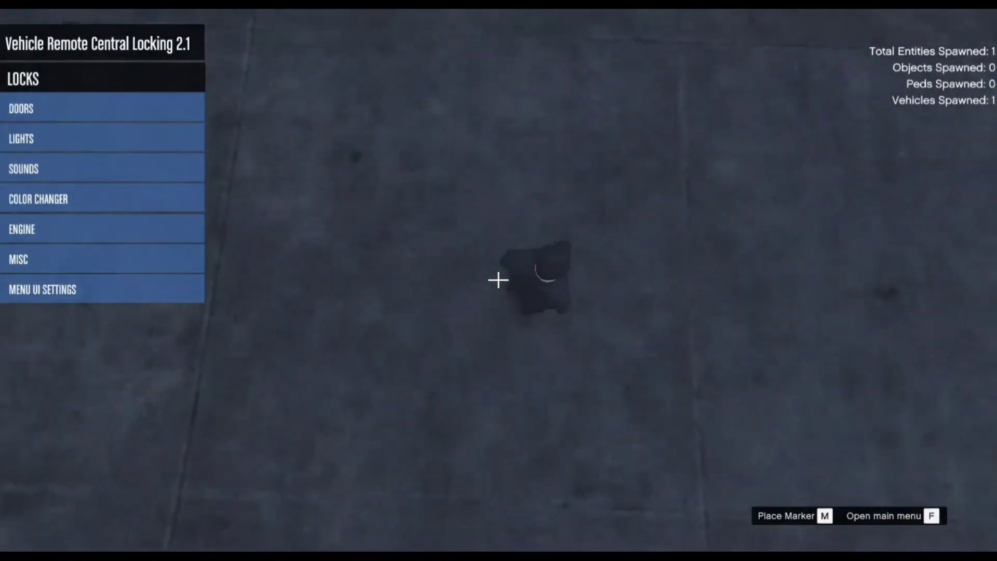
pyautogui.press('q')
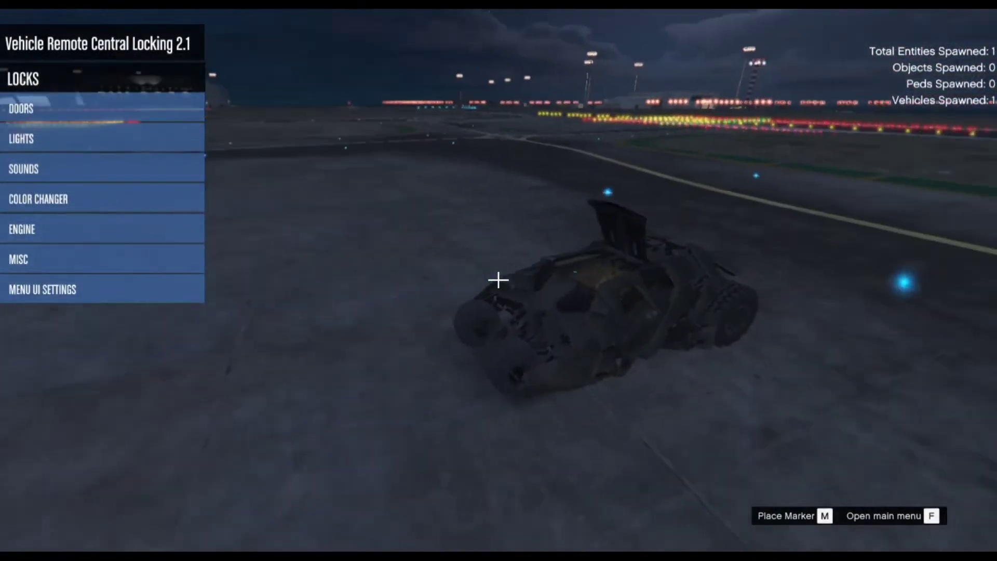
pyautogui.rightClick(499, 280)
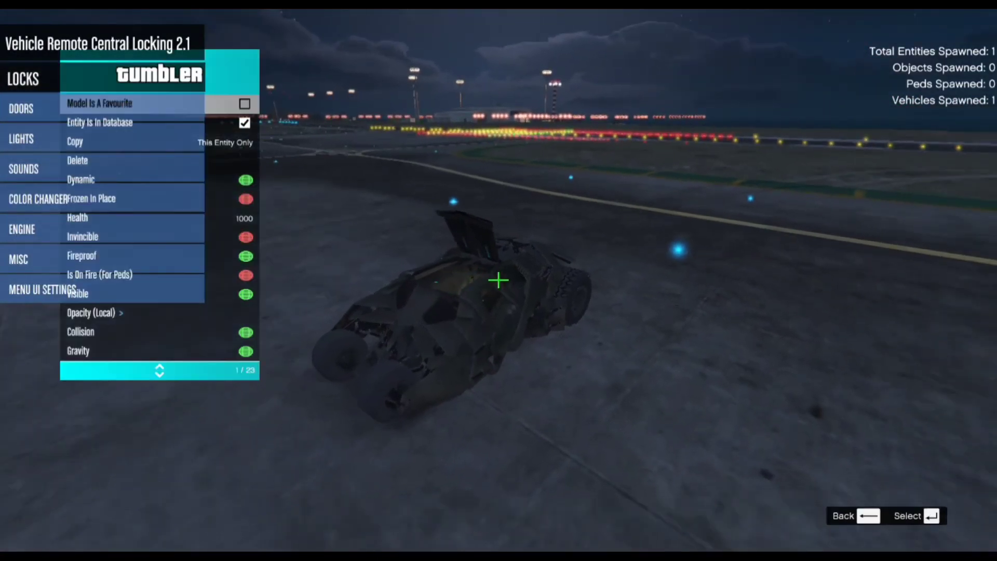
pyautogui.press('BackSpace')
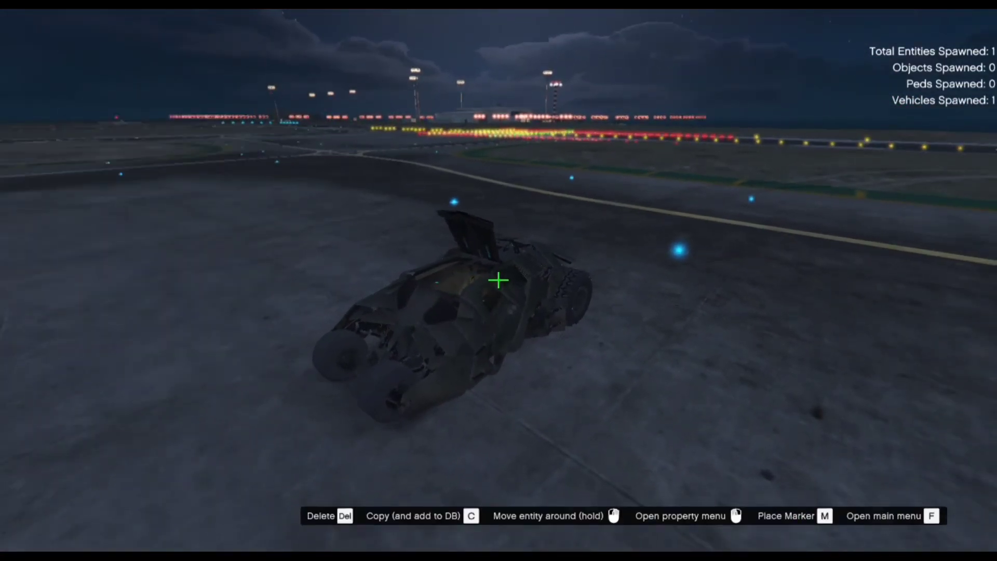
pyautogui.rightClick(499, 280)
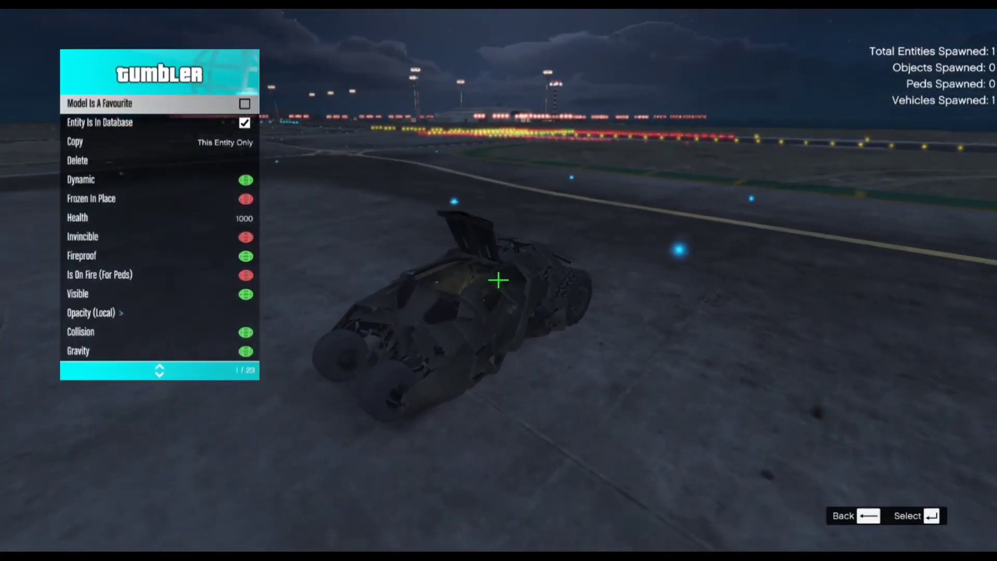
# - Open Menyoo Customs for the Tumbler from its property menu
pyautogui.press('Down')
pyautogui.press('Down')
pyautogui.press('Down')
pyautogui.press('Down')
pyautogui.press('Down')
pyautogui.press('Down')
pyautogui.press('Down')
pyautogui.press('Down')
pyautogui.press('Down')
pyautogui.press('Down')
pyautogui.press('Down')
pyautogui.press('Down')
pyautogui.press('Down')
pyautogui.press('Down')
pyautogui.press('Down')
pyautogui.press('Down')
pyautogui.press('Down')
pyautogui.press('Down')
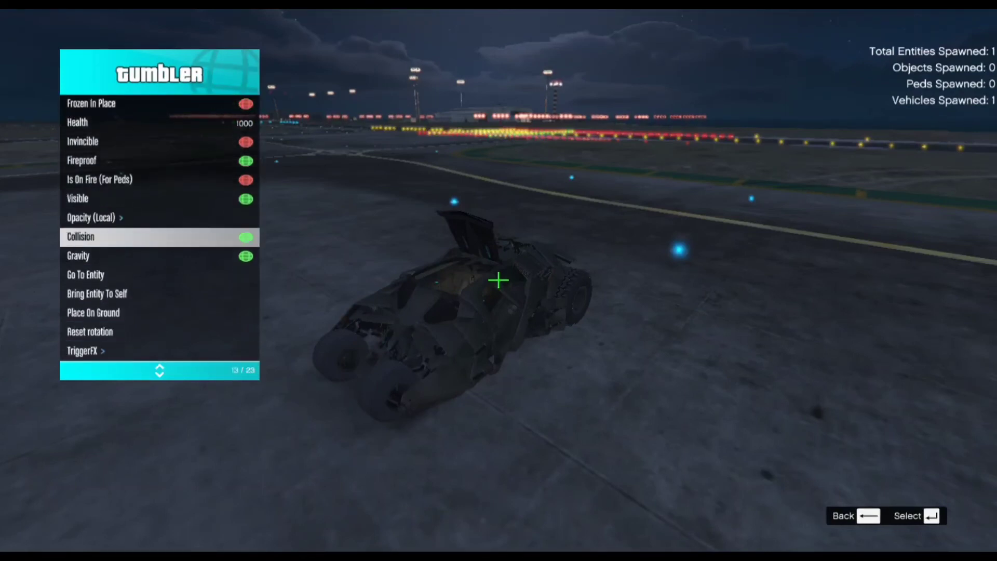
pyautogui.press('Down')
pyautogui.press('Down')
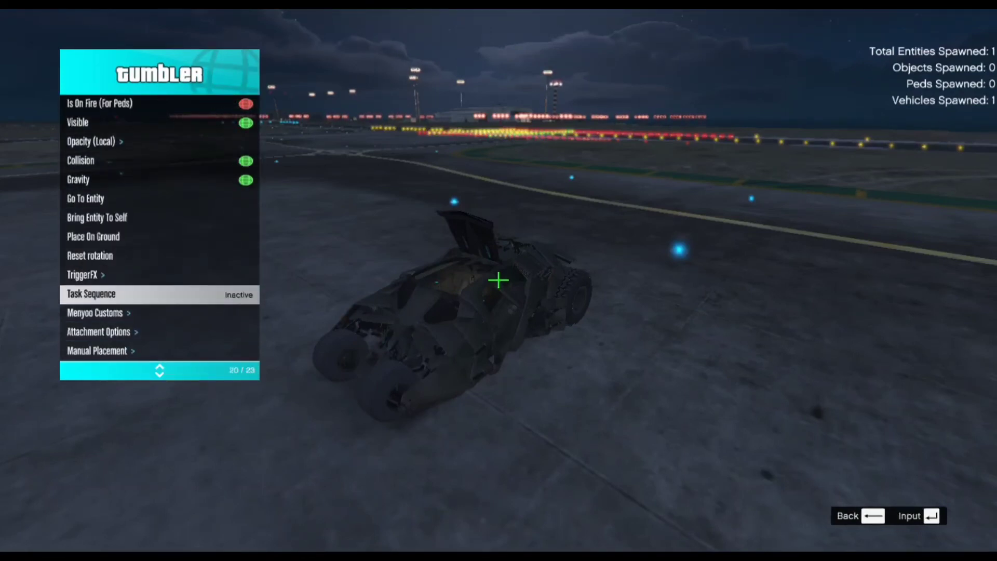
pyautogui.press('Return')
# - Set the Tumbler's livery to 3
pyautogui.press('Down')
pyautogui.press('Down')
pyautogui.press('Down')
pyautogui.press('Down')
pyautogui.press('Down')
pyautogui.press('Down')
pyautogui.press('Down')
pyautogui.press('Down')
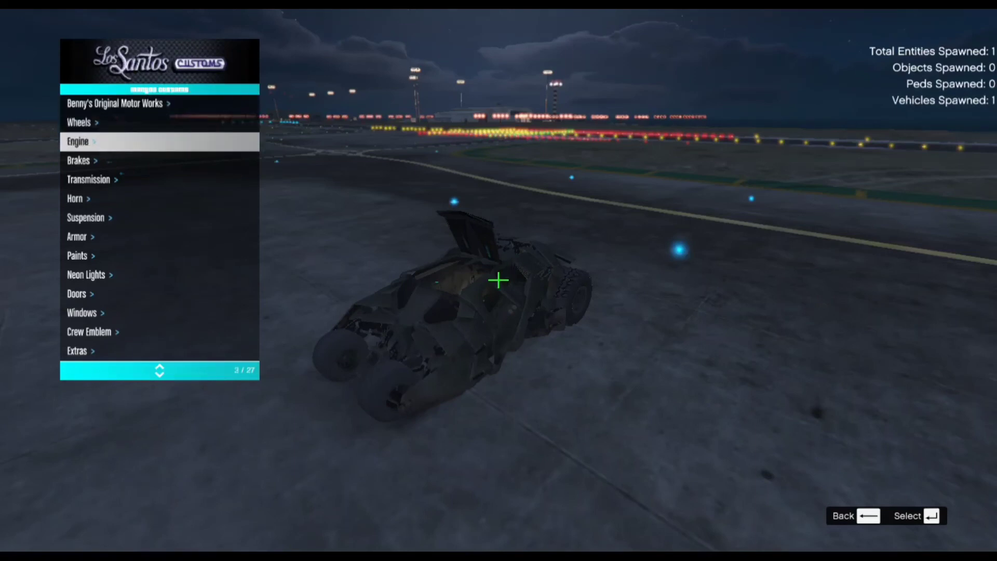
pyautogui.press('Down')
pyautogui.press('Down')
pyautogui.press('Down')
pyautogui.press('Down')
pyautogui.press('Down')
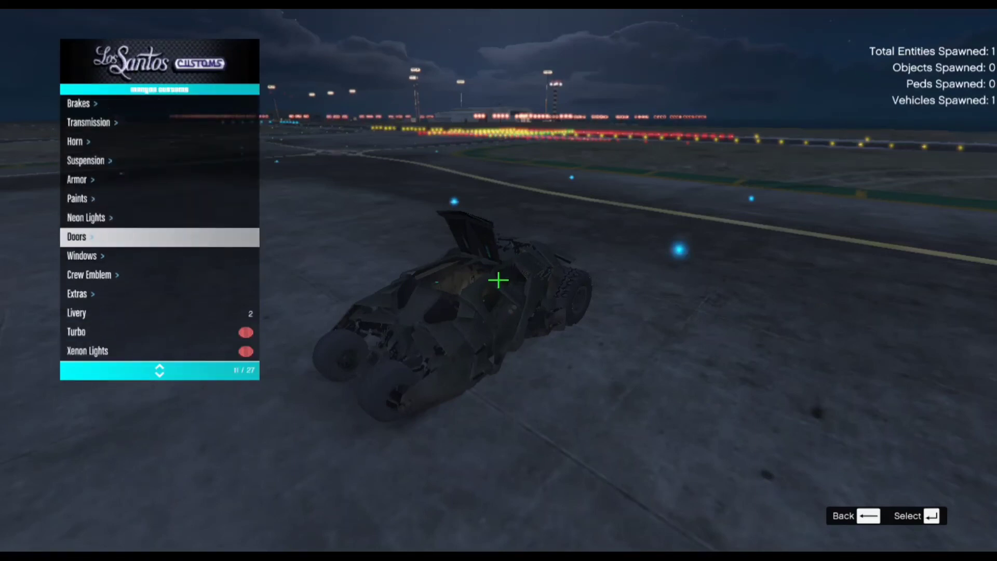
pyautogui.press('Down')
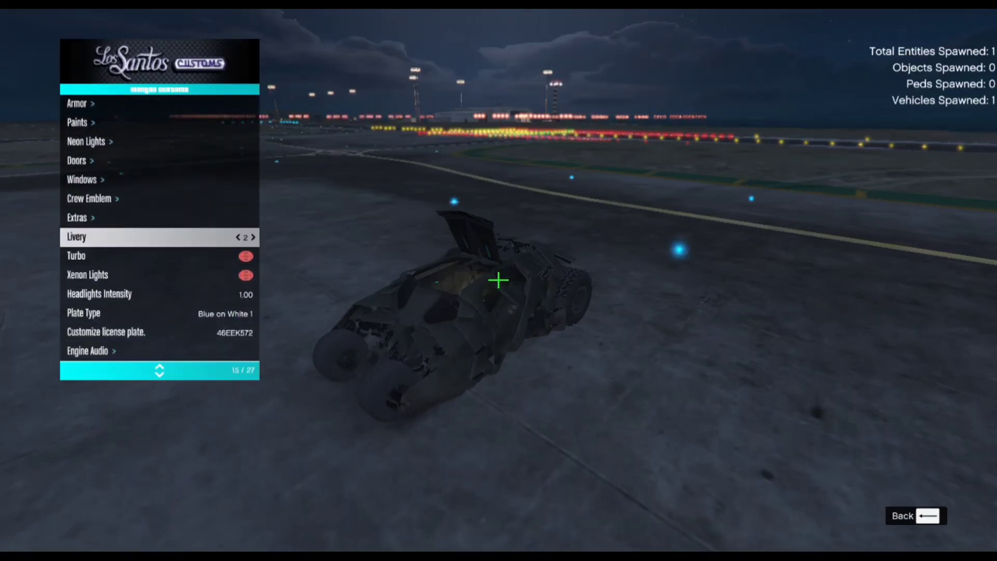
pyautogui.press('Right')
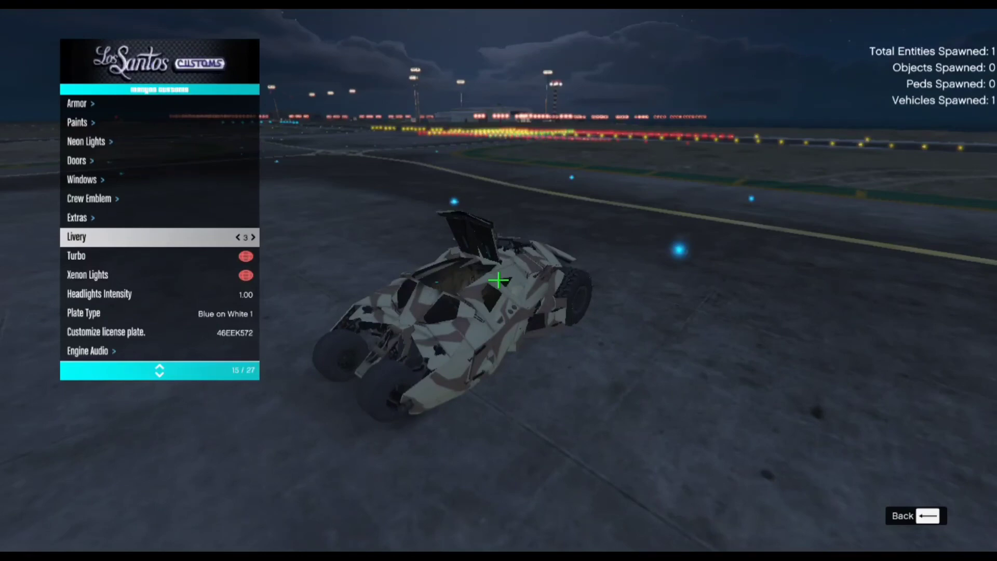